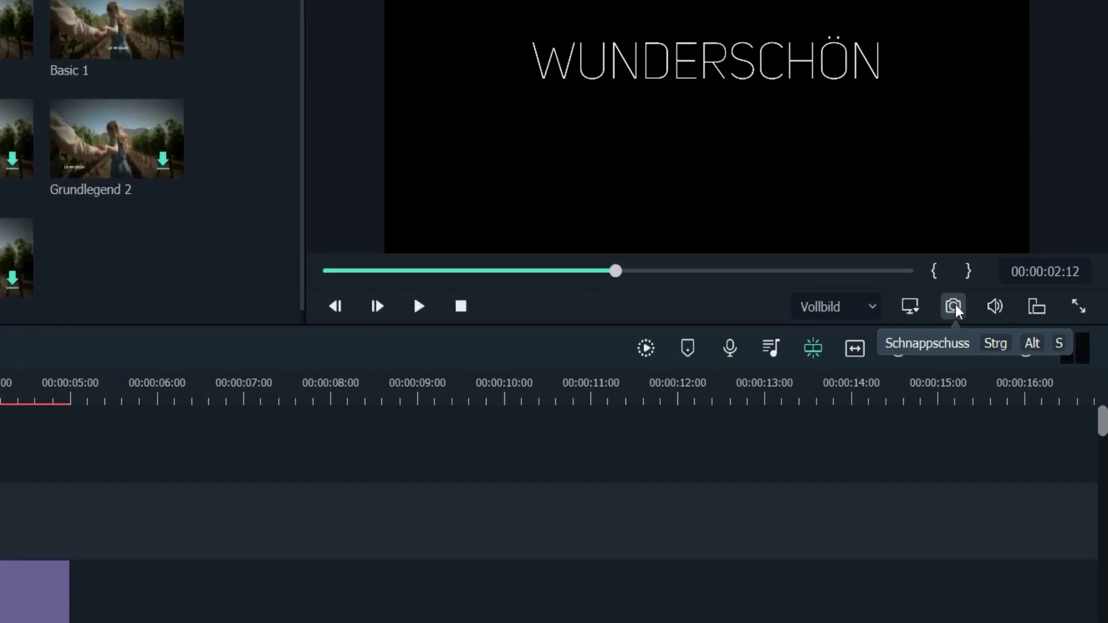
Save the title frame as a JPG snapshot on the desktop and replace the Basic 6 title clip on video track 1 with it
{"action": "left_click", "coordinate": [953, 306]}
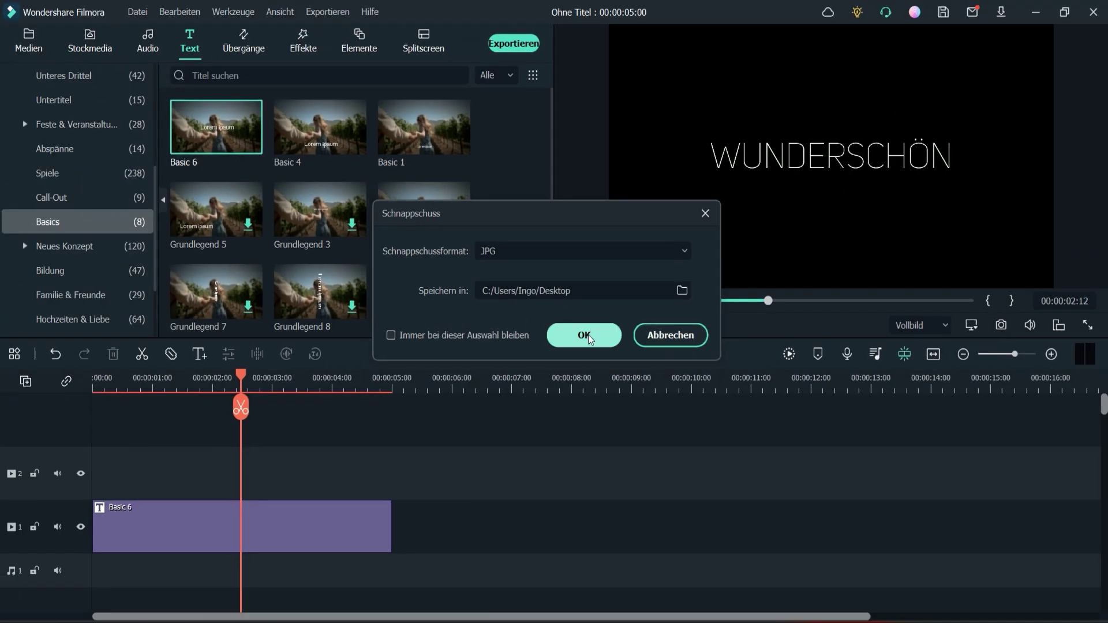
{"action": "left_click", "coordinate": [586, 335]}
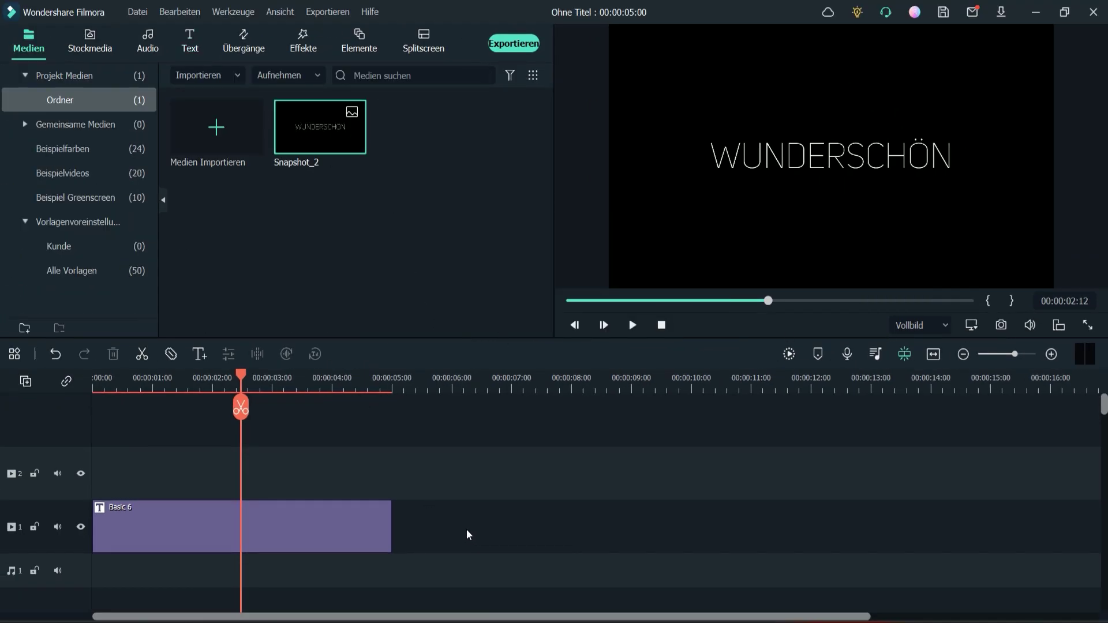
{"action": "left_click", "coordinate": [260, 532]}
{"action": "key", "text": "Delete"}
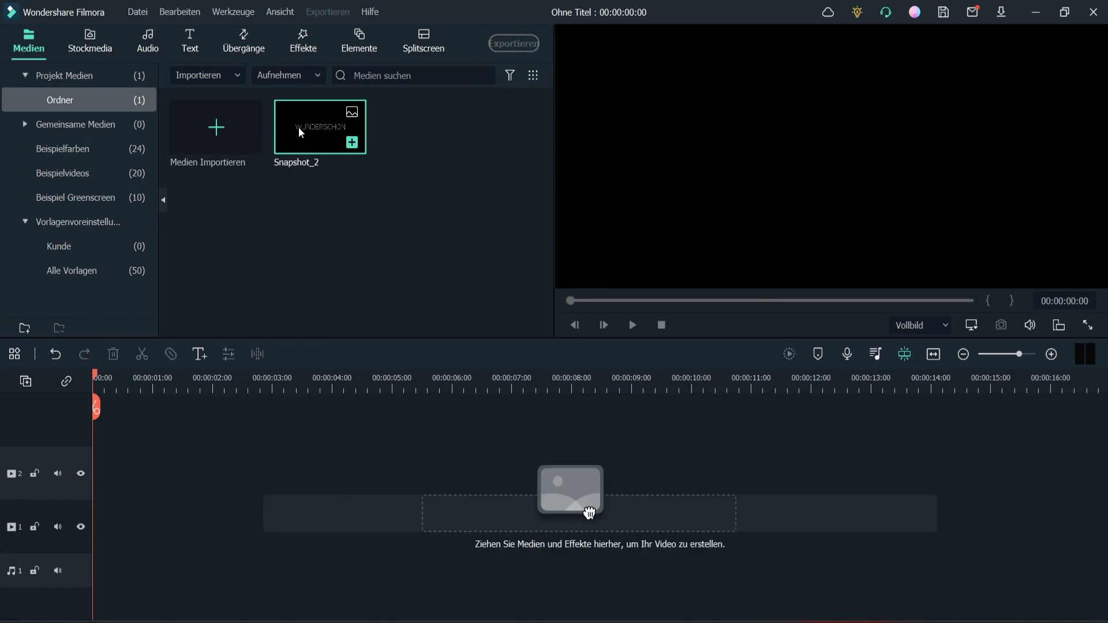
{"action": "left_click_drag", "start_coordinate": [299, 127], "coordinate": [98, 511]}
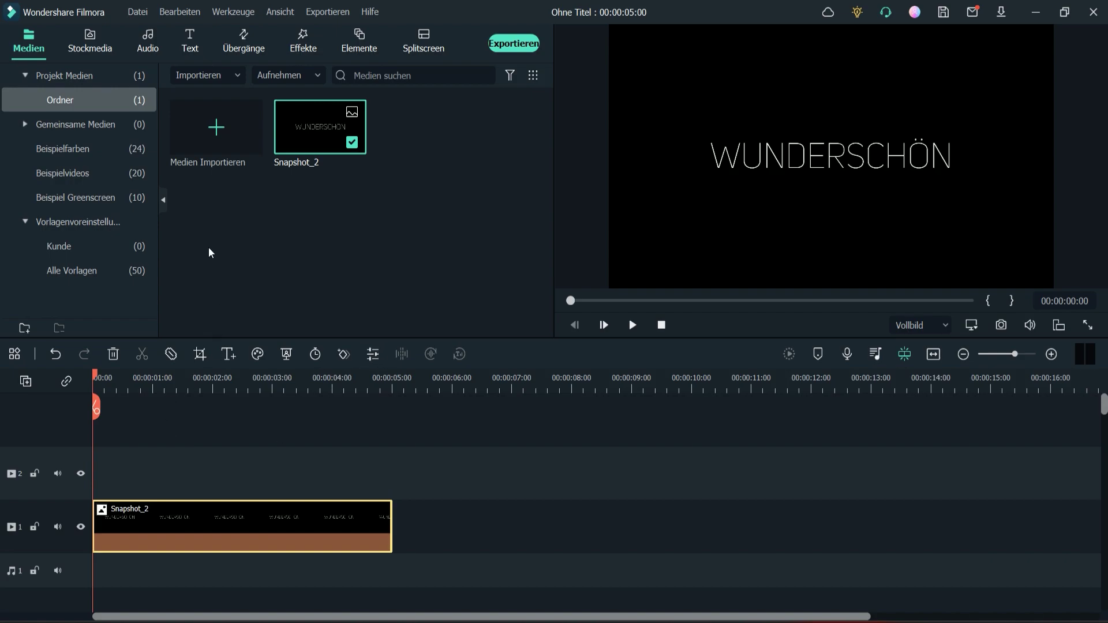
Place the Grün sample colour at the start of video track 2, above the snapshot clip
{"action": "left_click", "coordinate": [91, 152]}
{"action": "scroll", "coordinate": [271, 195], "scroll_direction": "down", "scroll_amount": 5}
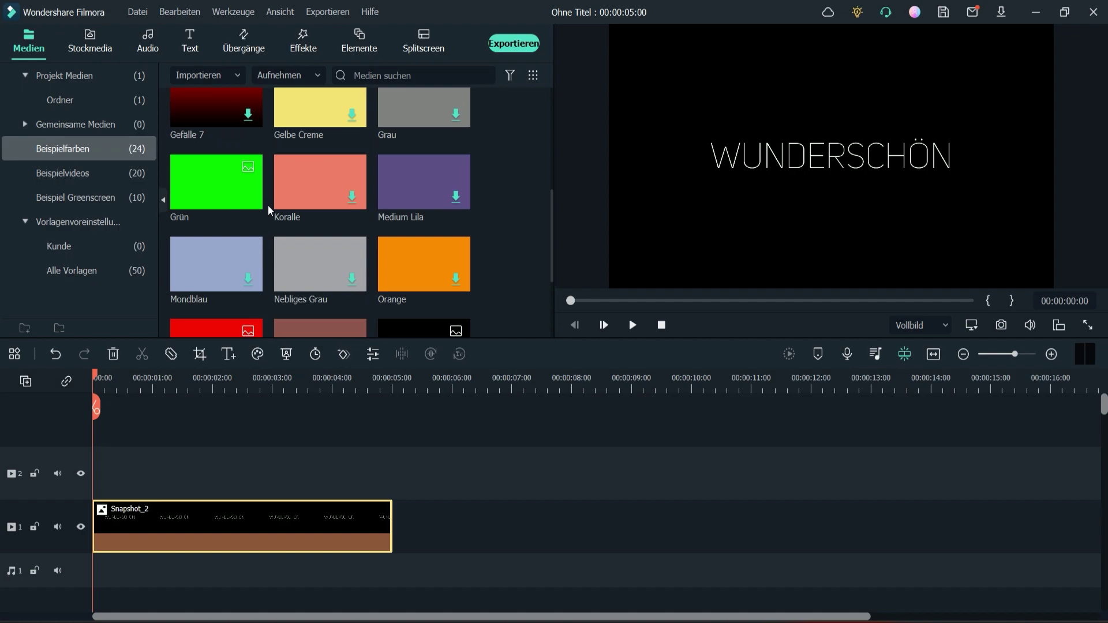
{"action": "left_click_drag", "start_coordinate": [202, 175], "coordinate": [112, 465]}
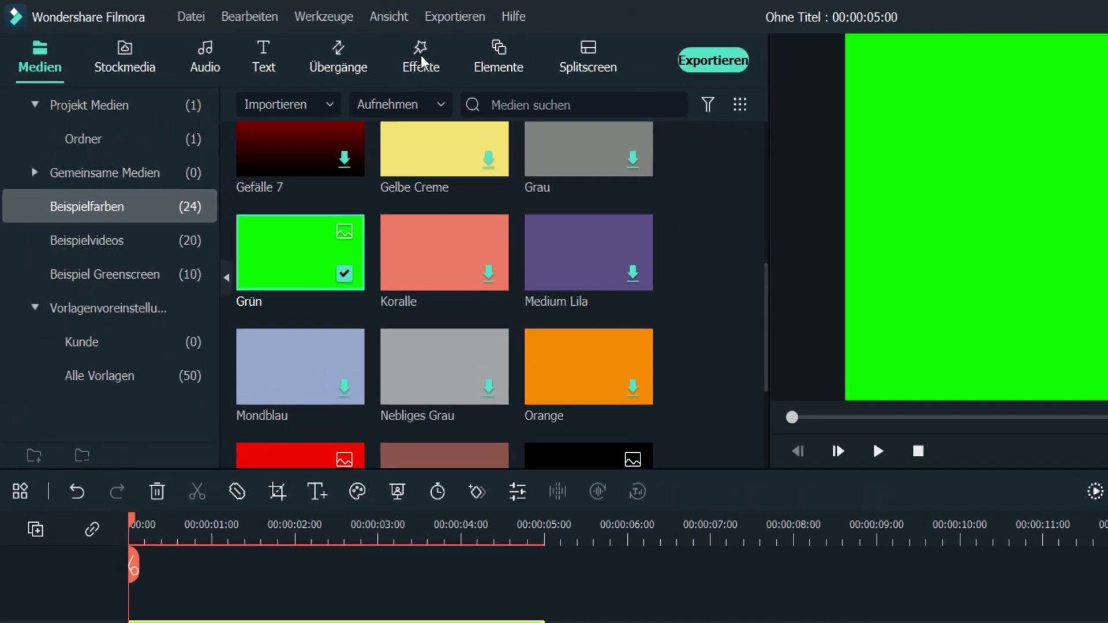
Search the effects for "crop" and apply the Zuschneiden effect to the green clip
{"action": "left_click", "coordinate": [303, 43]}
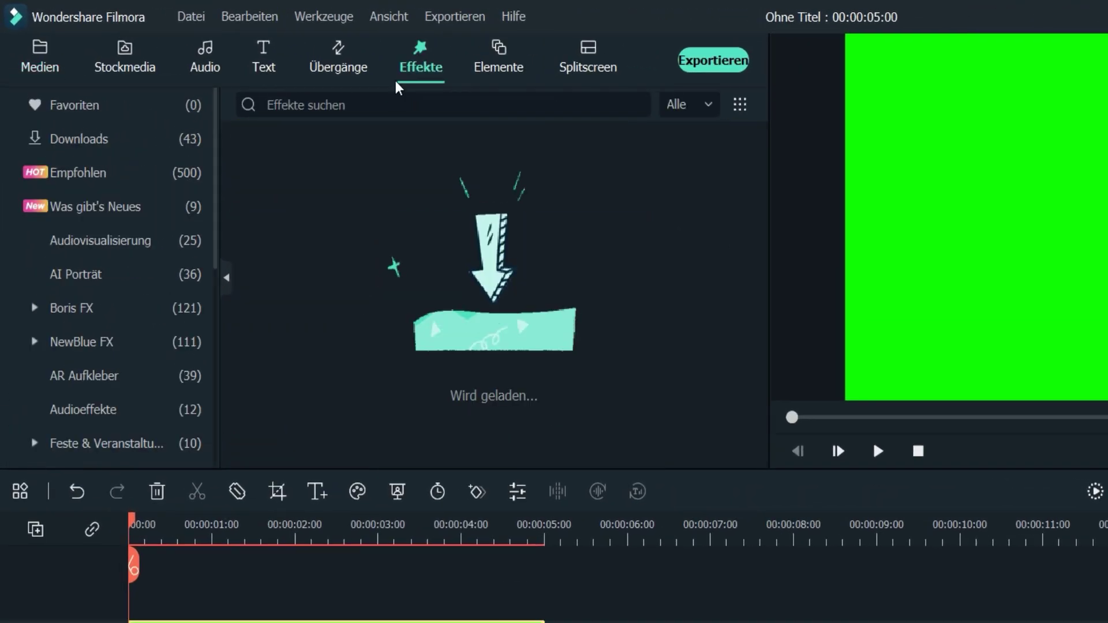
{"action": "left_click", "coordinate": [373, 97]}
{"action": "type", "text": "cro"}
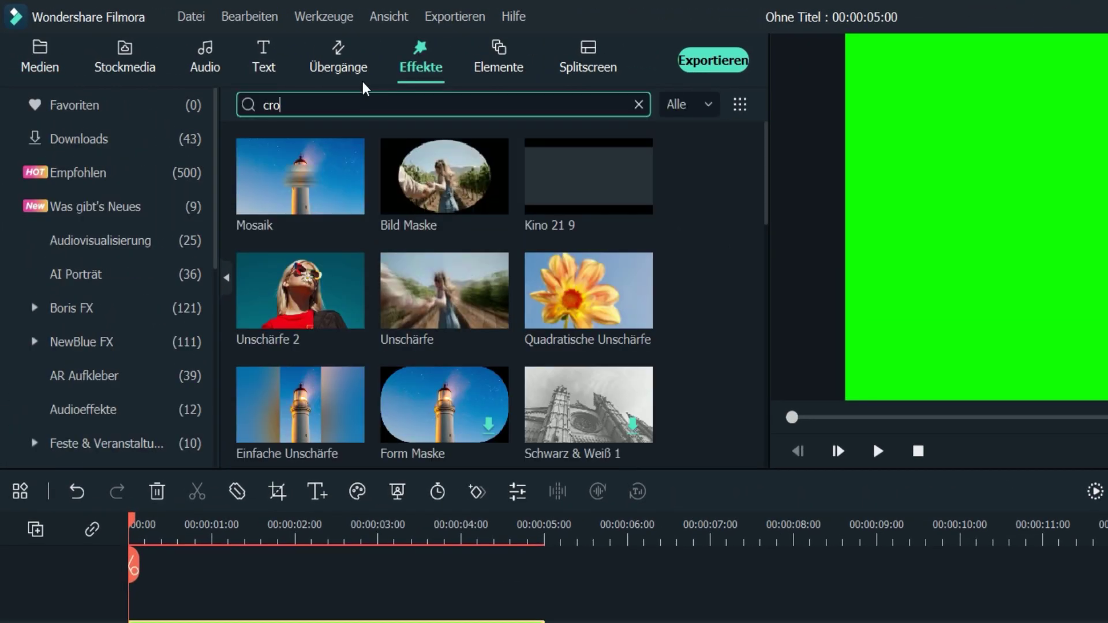
{"action": "type", "text": "p"}
{"action": "key", "text": "Return"}
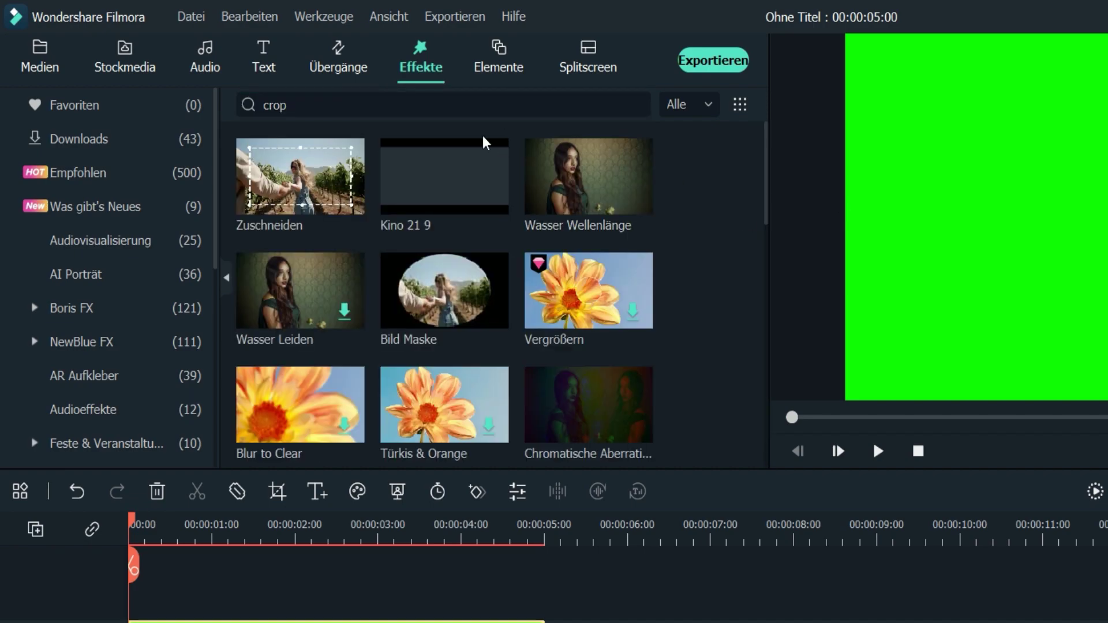
{"action": "left_click", "coordinate": [287, 181]}
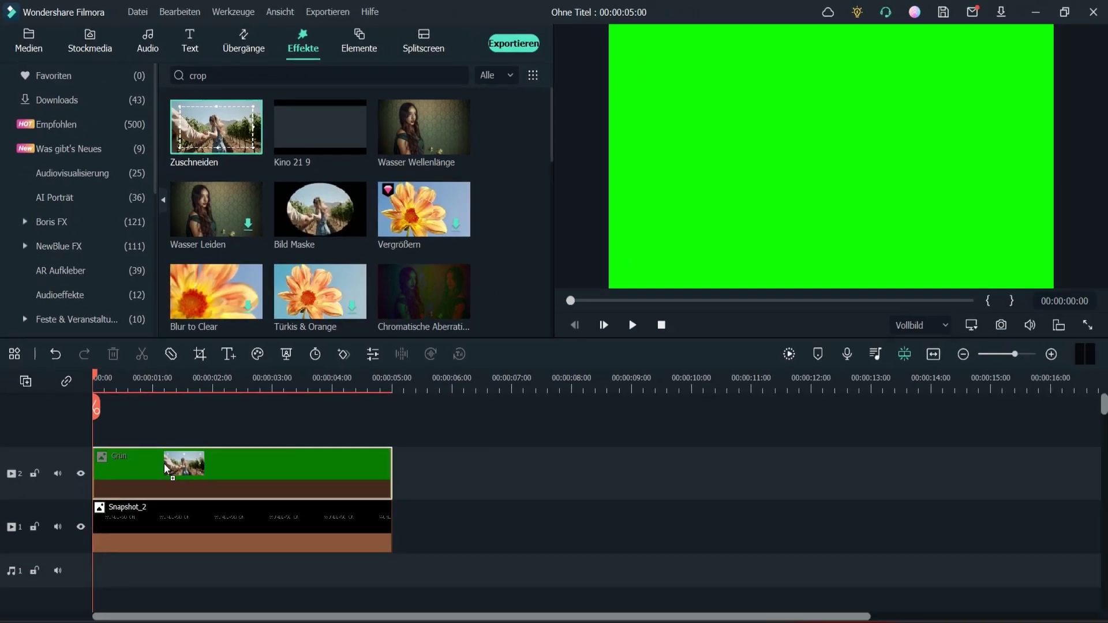
{"action": "left_click", "coordinate": [167, 463]}
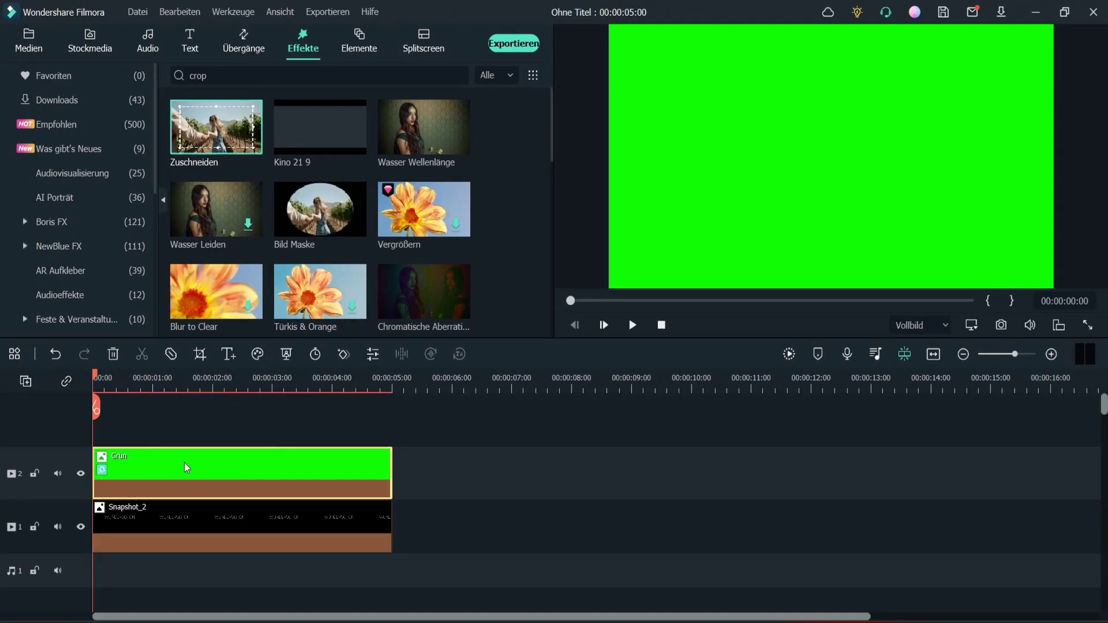
Set the green clip's Zuschneiden effect to crop 50 from the top (Oben)
{"action": "double_click", "coordinate": [185, 463]}
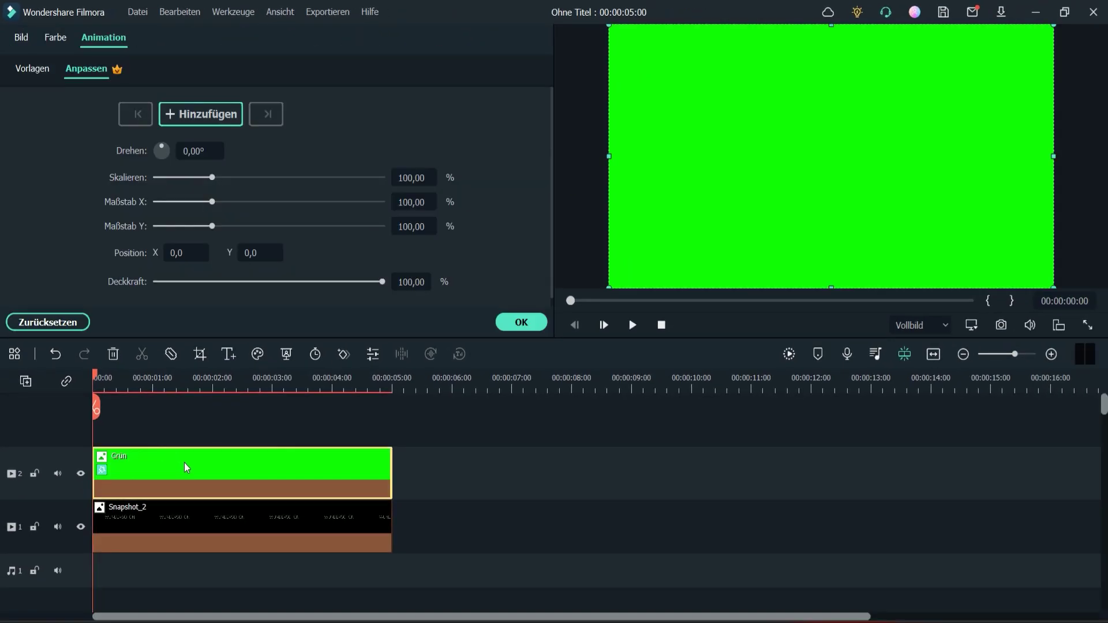
{"action": "left_click", "coordinate": [22, 38]}
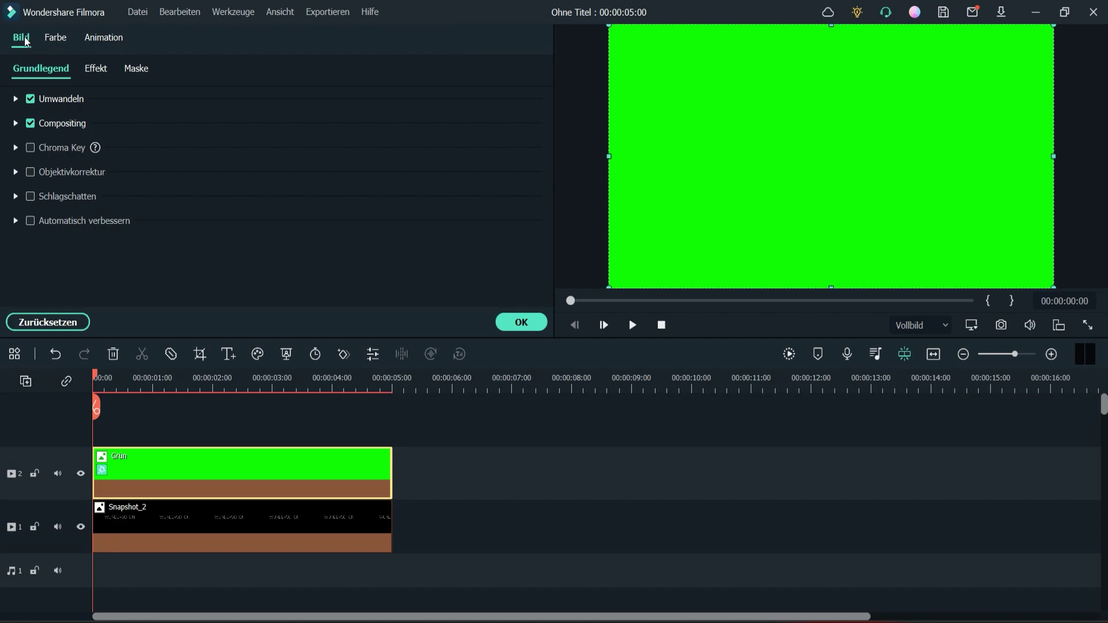
{"action": "left_click", "coordinate": [96, 70]}
{"action": "left_click", "coordinate": [15, 99]}
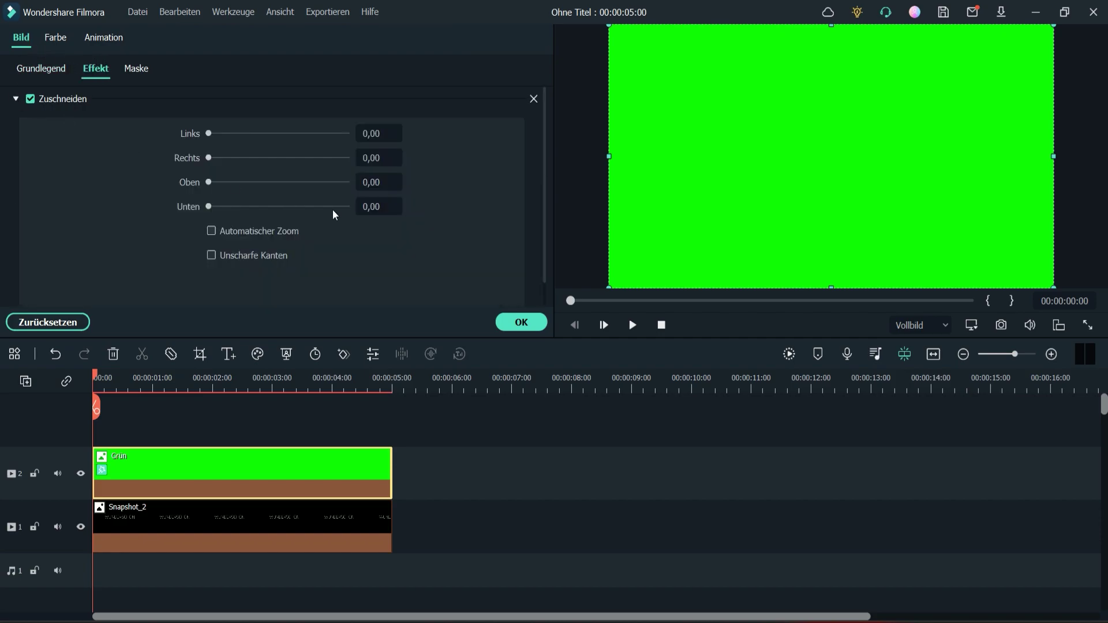
{"action": "left_click", "coordinate": [379, 182]}
{"action": "type", "text": "50"}
{"action": "key", "text": "Return"}
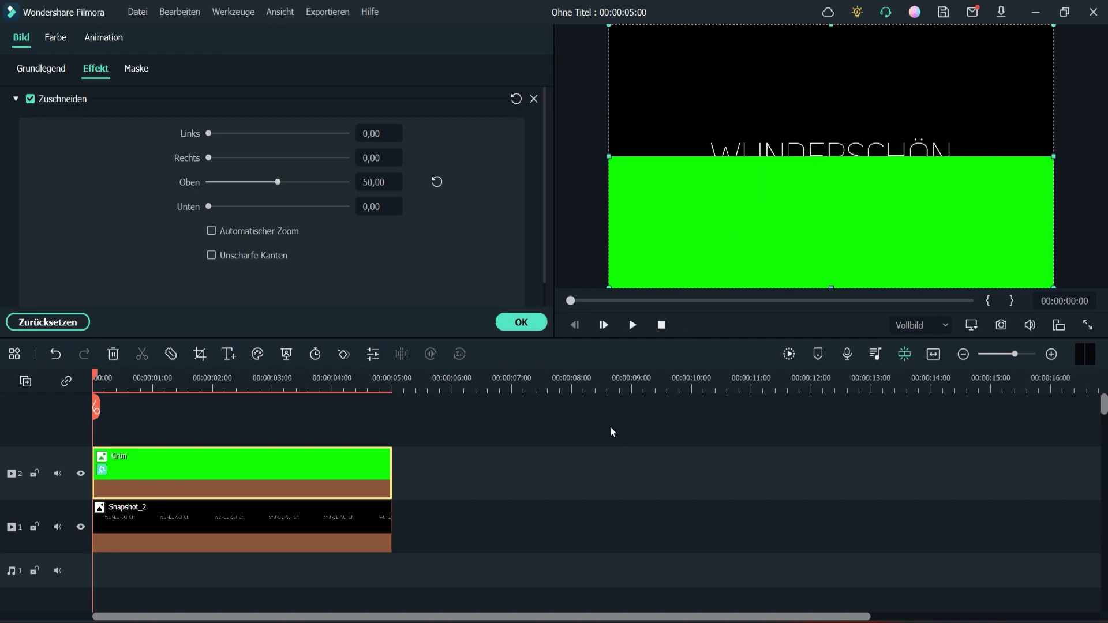
Undo the last change and extend both the green clip and the snapshot clip to 00:00:07:02
{"action": "key", "text": "ctrl+z"}
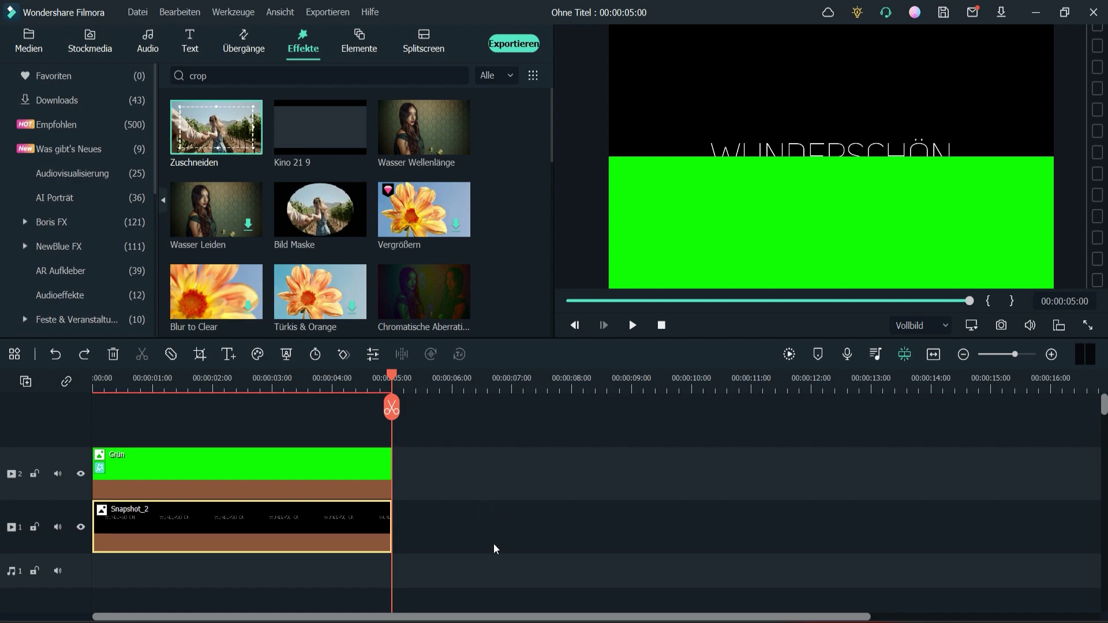
{"action": "left_click_drag", "start_coordinate": [493, 544], "coordinate": [515, 470]}
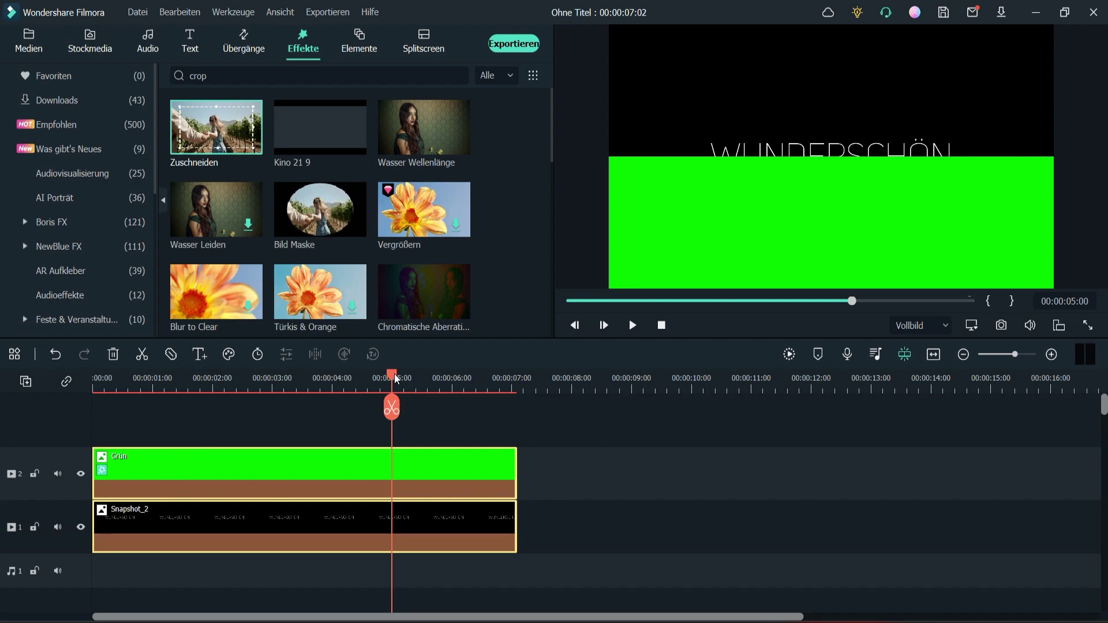
Add a custom animation keyframe at the start of the snapshot clip with its Y position set to -50
{"action": "left_click_drag", "start_coordinate": [396, 378], "coordinate": [179, 378]}
{"action": "left_click", "coordinate": [203, 527]}
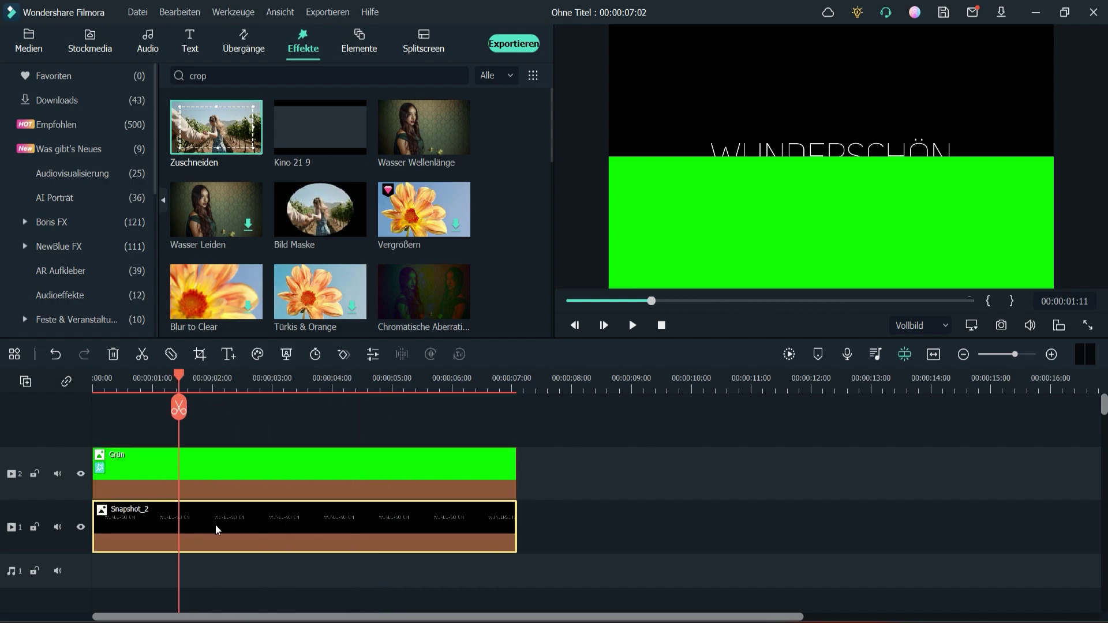
{"action": "double_click", "coordinate": [220, 519]}
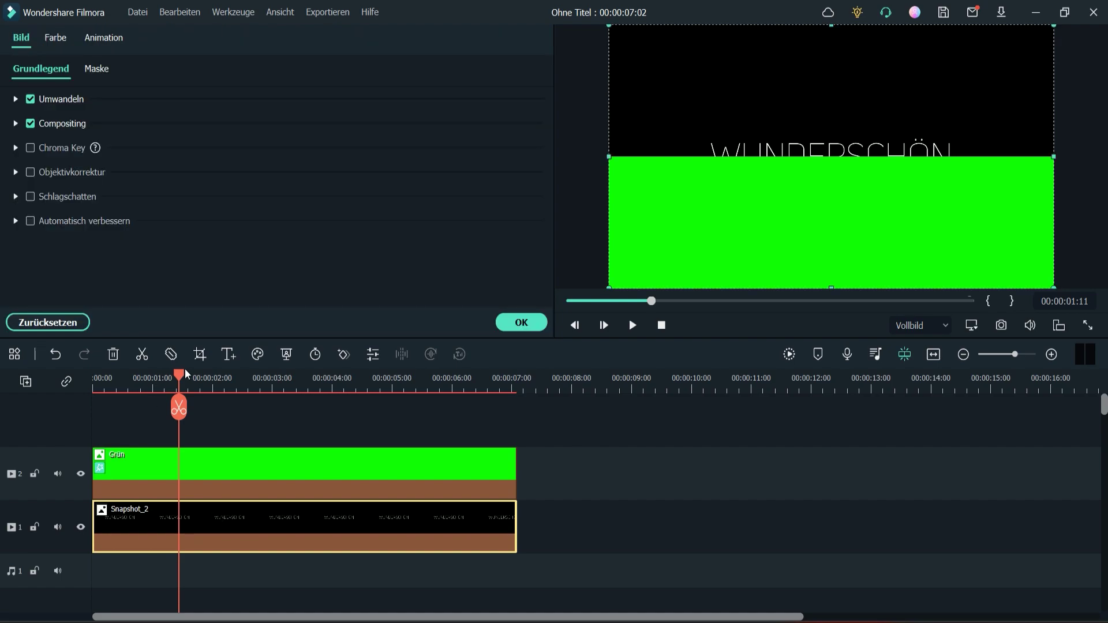
{"action": "left_click_drag", "start_coordinate": [186, 374], "coordinate": [89, 372]}
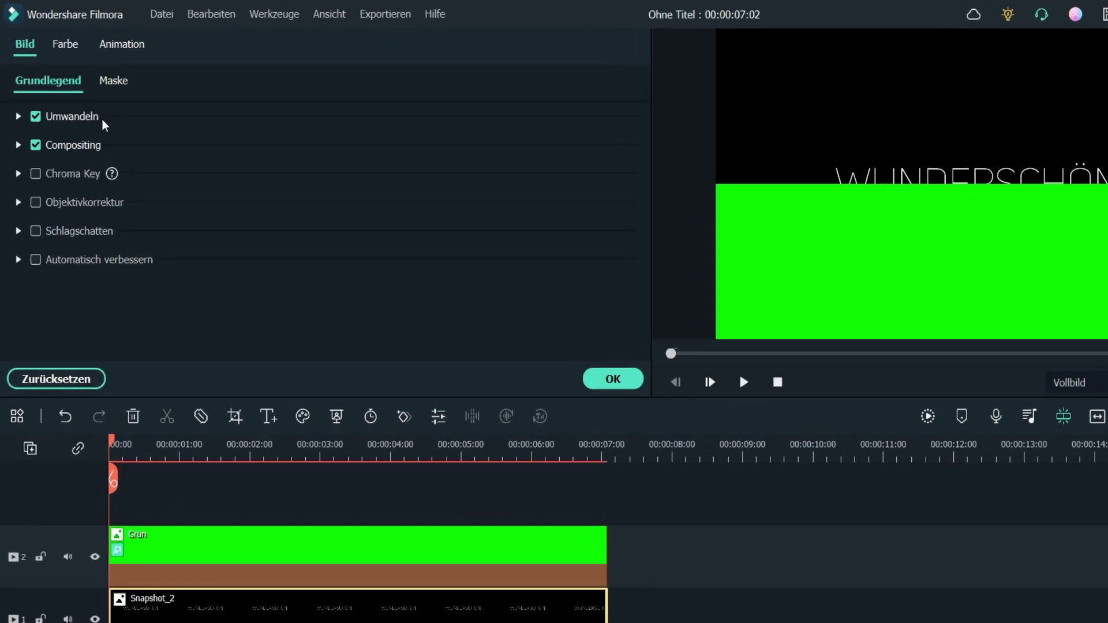
{"action": "left_click", "coordinate": [122, 43]}
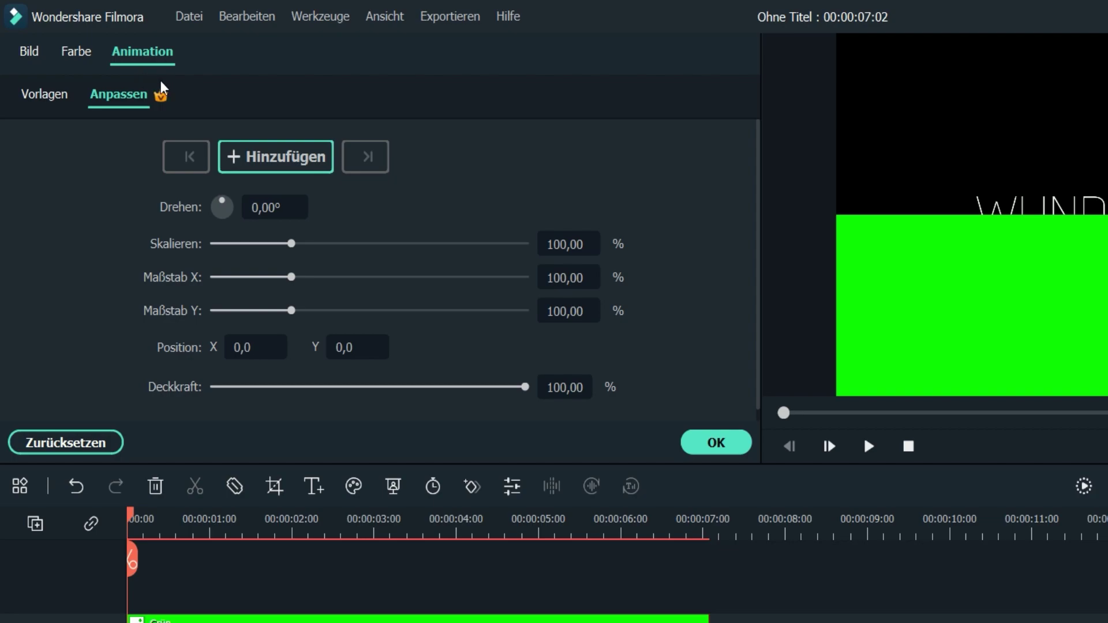
{"action": "left_click", "coordinate": [271, 164]}
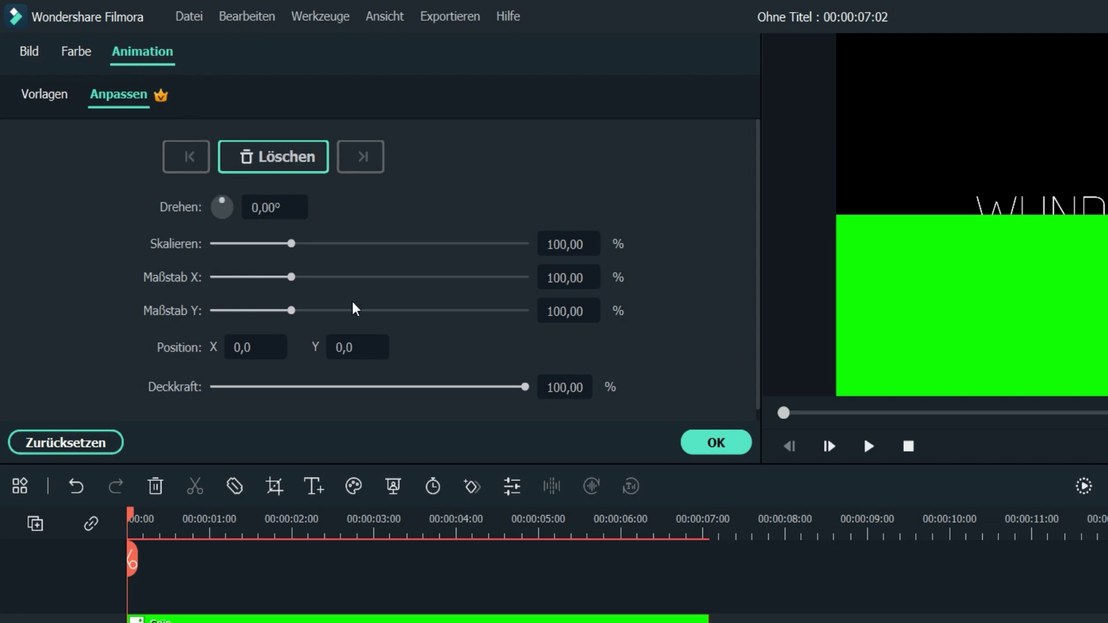
{"action": "left_click", "coordinate": [345, 347]}
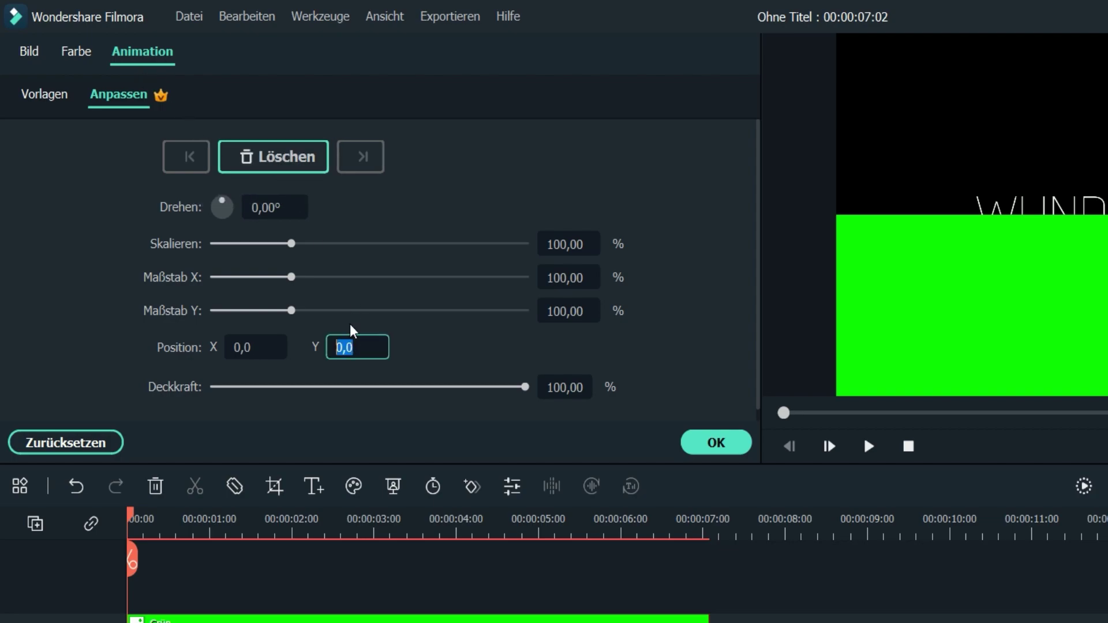
{"action": "type", "text": "-50"}
{"action": "key", "text": "Return"}
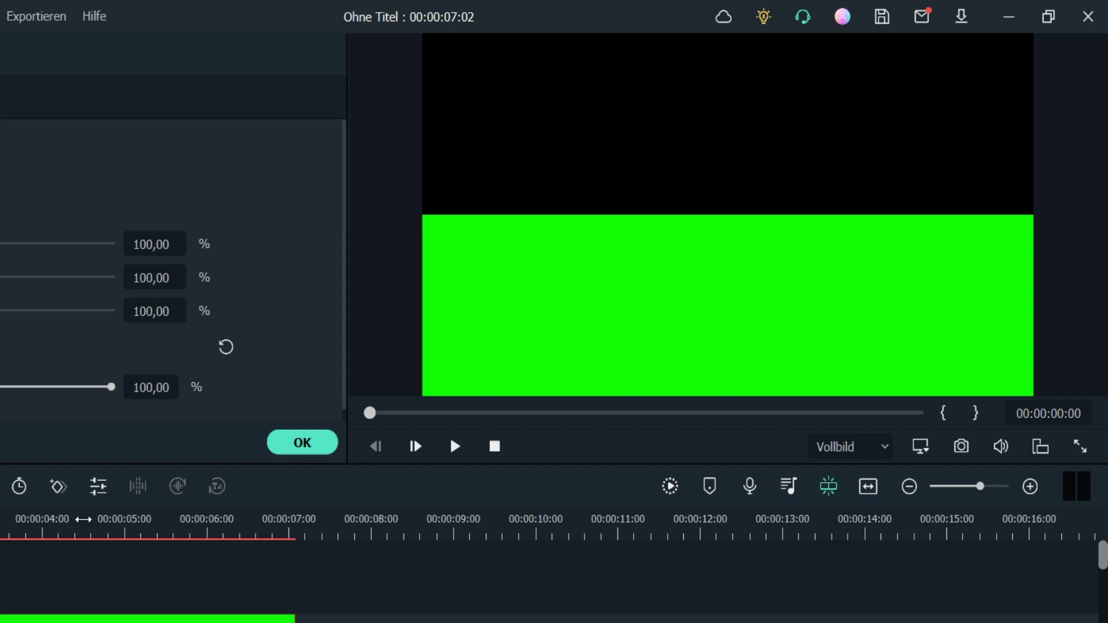
Set the snapshot's Y position to 26 at 00:00:05:00, apply the animation, and play it back from the start
{"action": "left_click", "coordinate": [230, 519]}
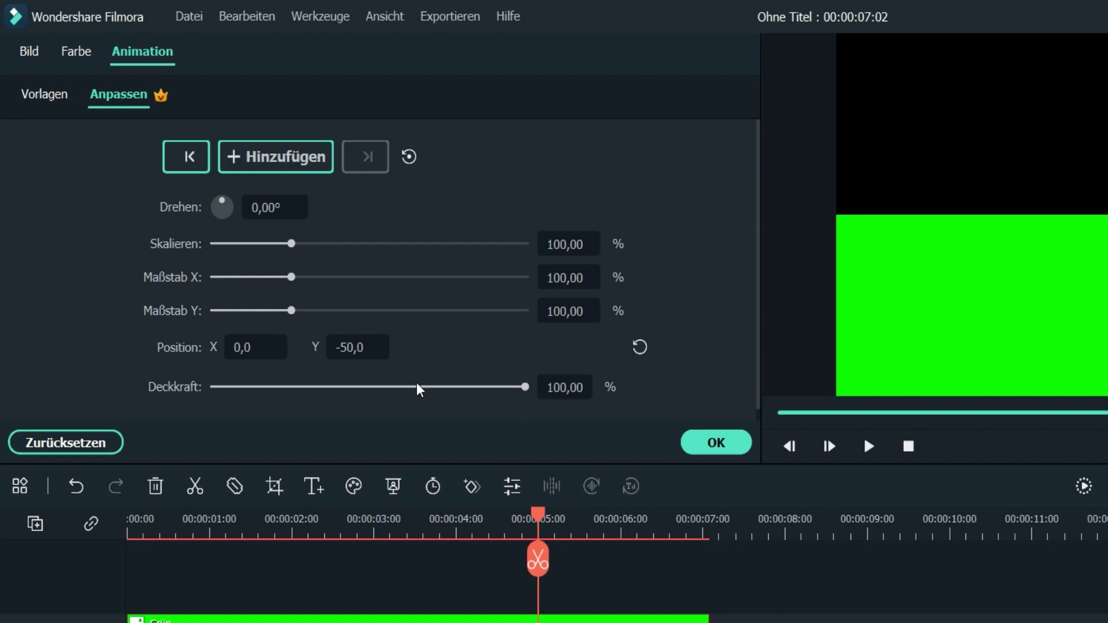
{"action": "left_click_drag", "start_coordinate": [353, 348], "coordinate": [398, 349]}
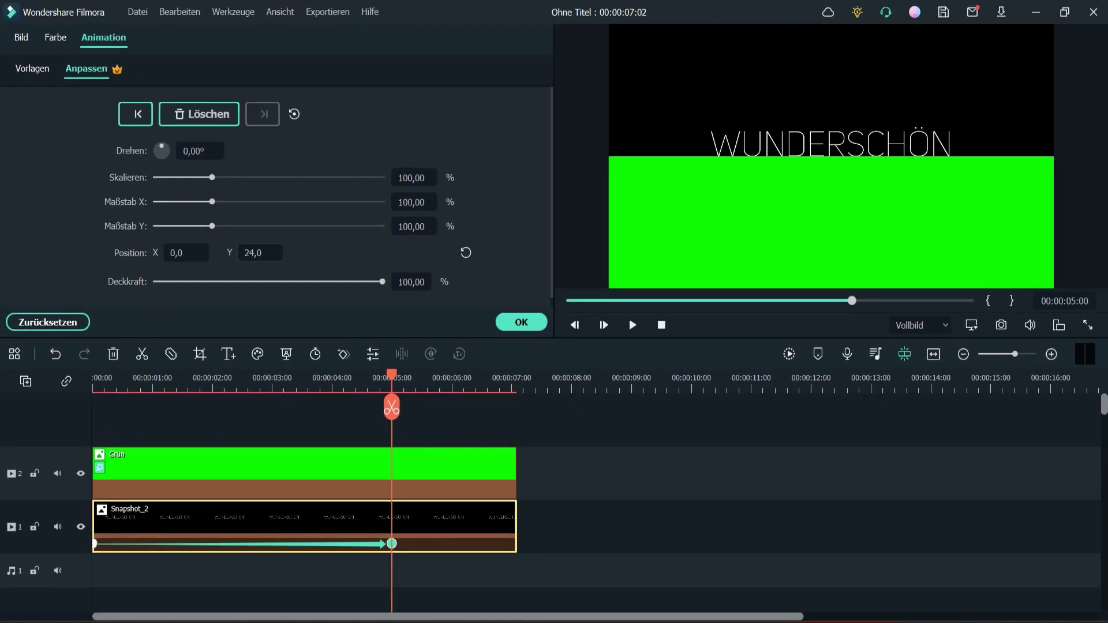
{"action": "left_click_drag", "start_coordinate": [260, 252], "coordinate": [263, 253]}
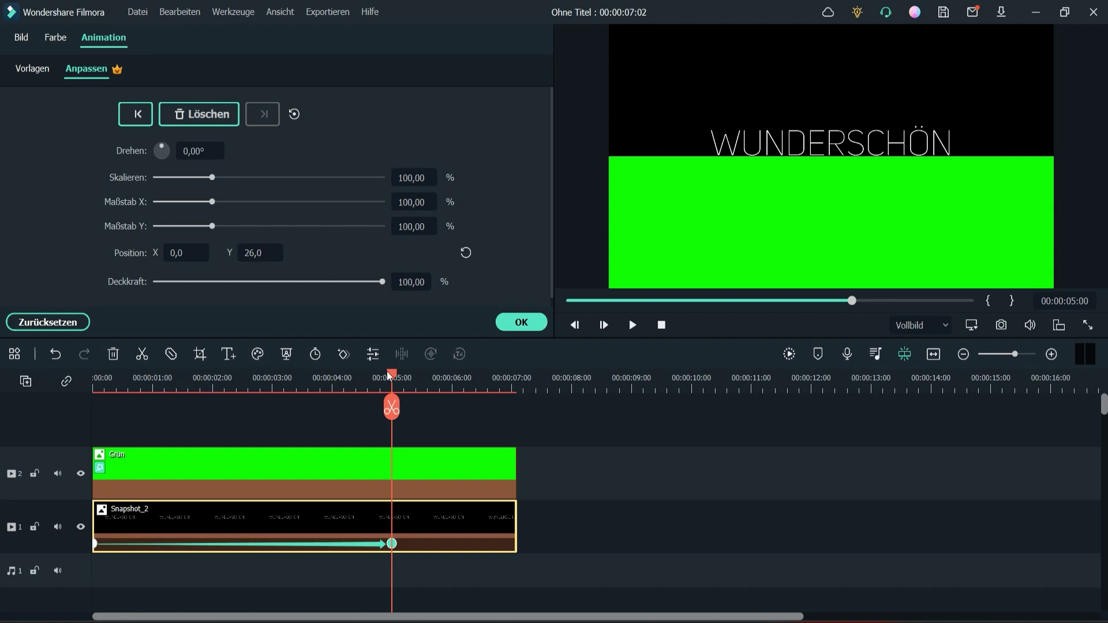
{"action": "left_click_drag", "start_coordinate": [386, 371], "coordinate": [442, 372]}
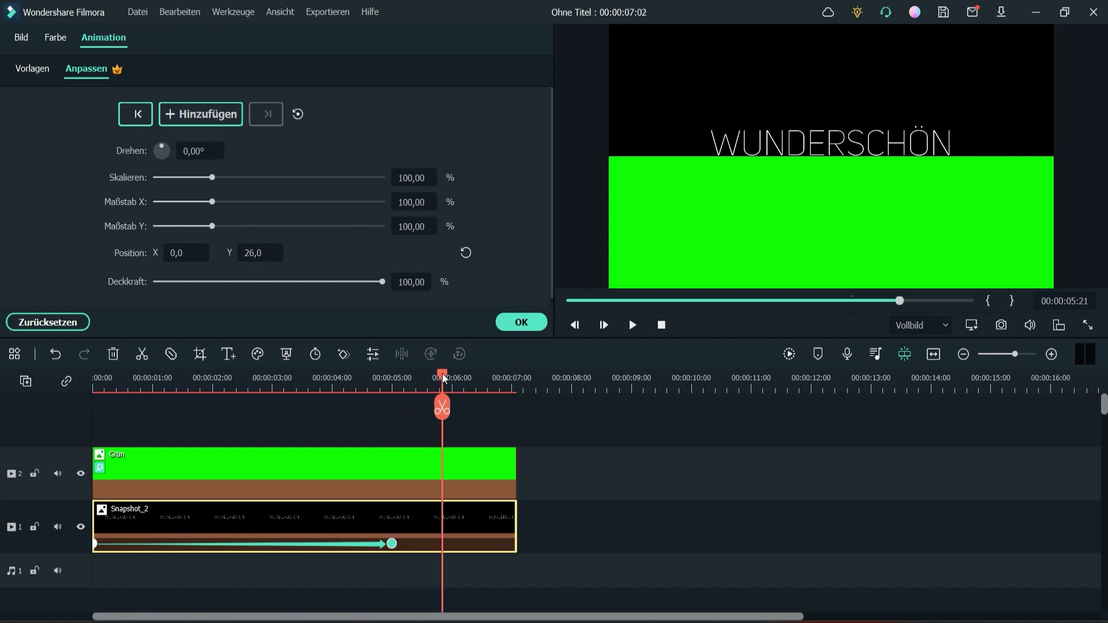
{"action": "left_click", "coordinate": [521, 323]}
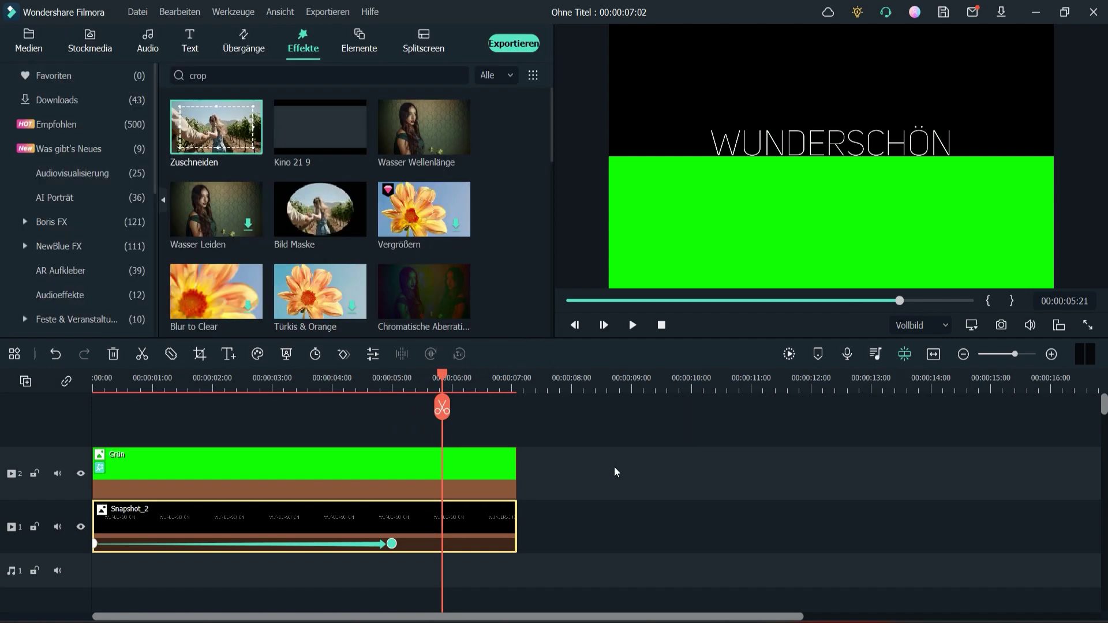
{"action": "key", "text": "Home"}
{"action": "left_click", "coordinate": [633, 325]}
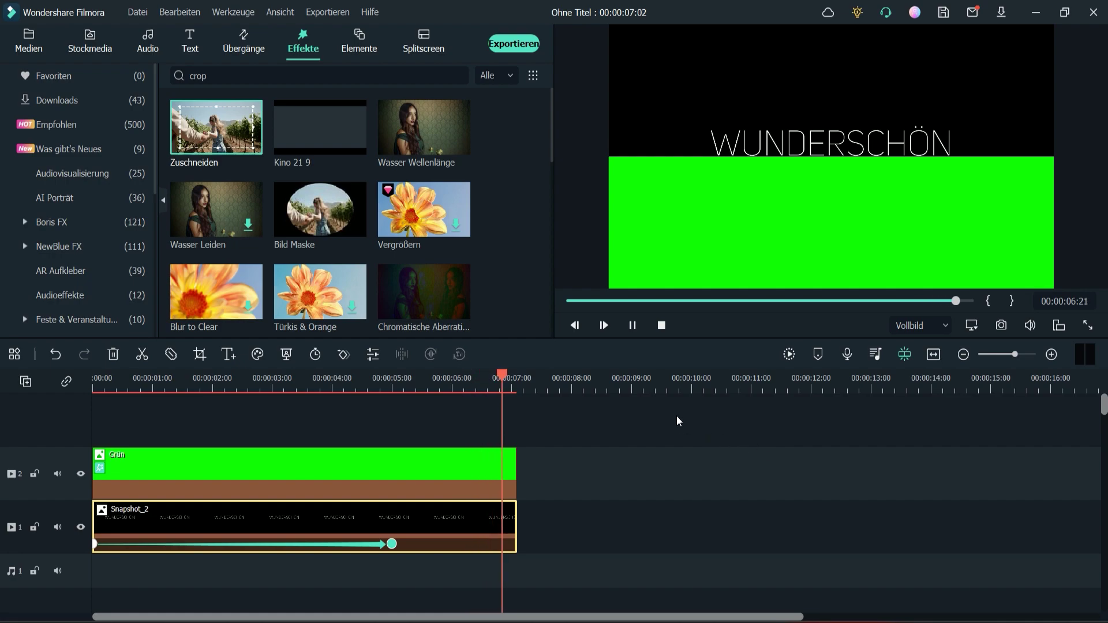
Export the project as an MP4 named 1 to D:/Render at 30 fps
{"action": "left_click", "coordinate": [513, 43]}
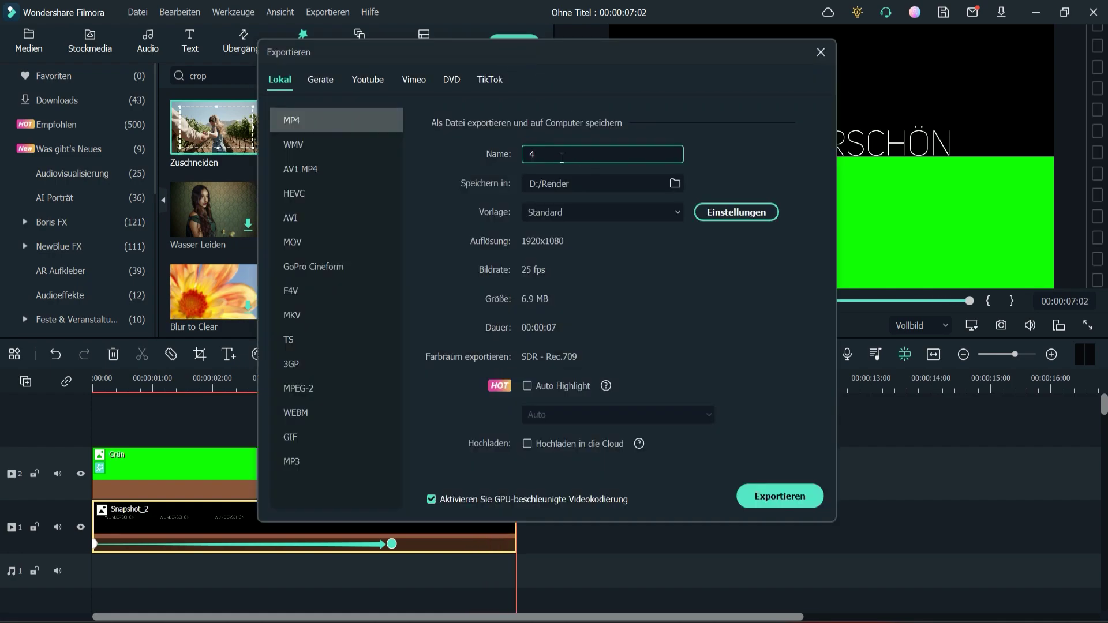
{"action": "key", "text": "BackSpace"}
{"action": "type", "text": "1"}
{"action": "left_click", "coordinate": [728, 214]}
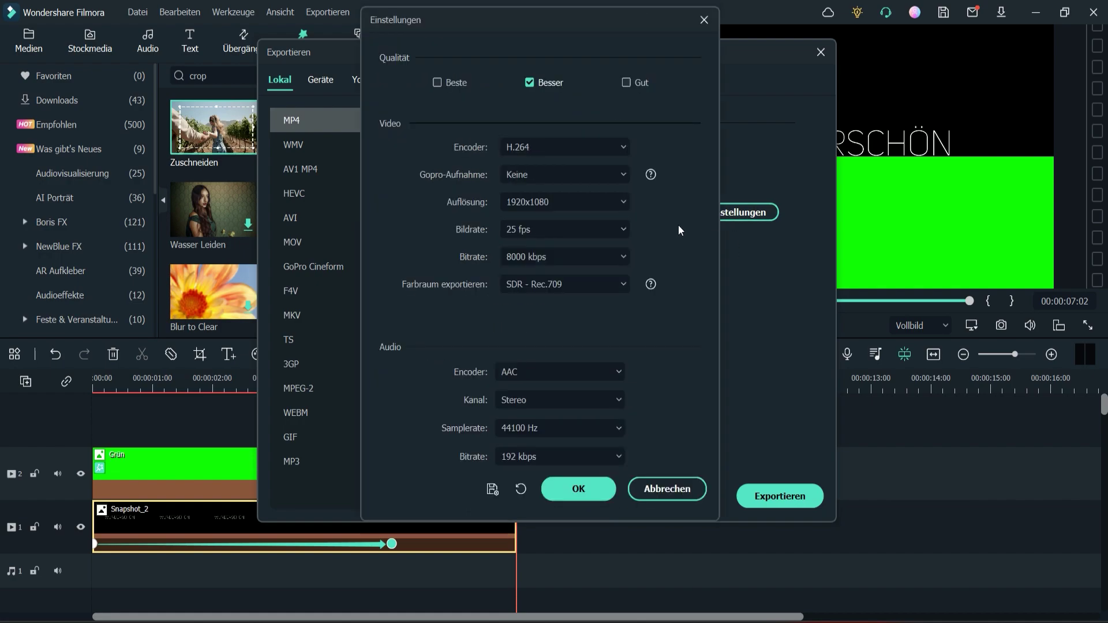
{"action": "left_click", "coordinate": [552, 229]}
{"action": "left_click", "coordinate": [548, 374]}
{"action": "left_click", "coordinate": [581, 489]}
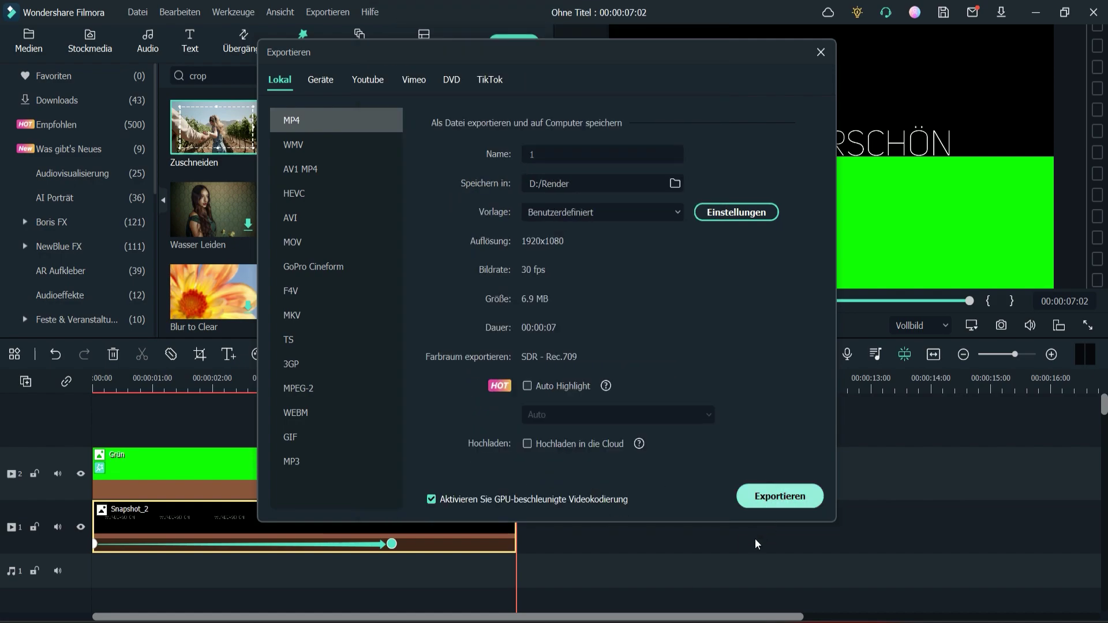
{"action": "left_click", "coordinate": [774, 496]}
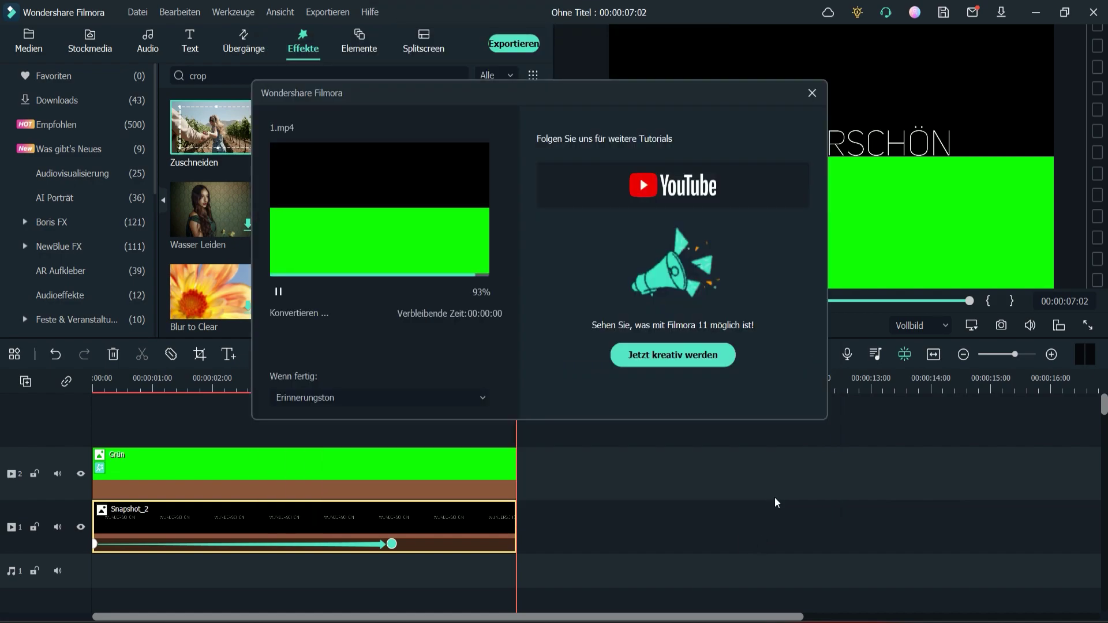
Delete the green clip, then clear the effects and all keyframes from the snapshot clip
{"action": "left_click", "coordinate": [493, 476]}
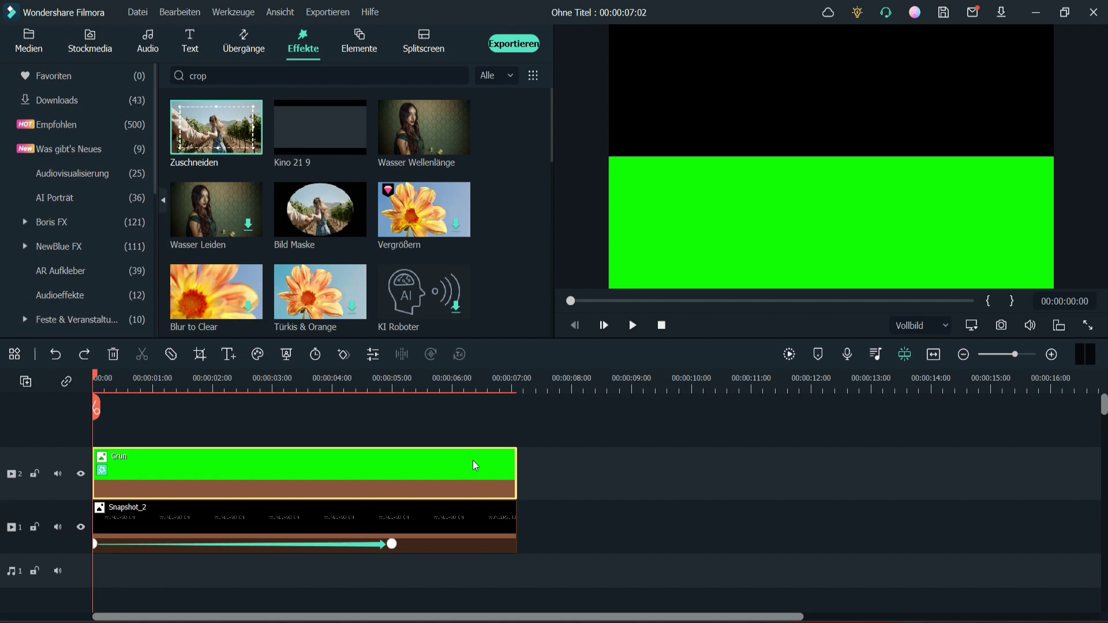
{"action": "key", "text": "Delete"}
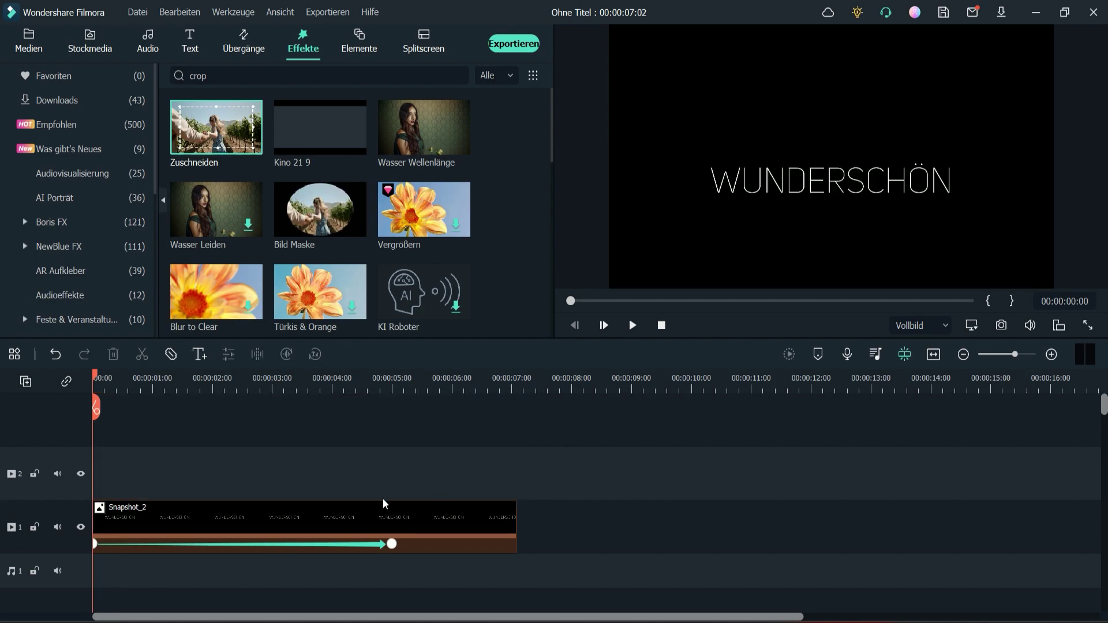
{"action": "left_click", "coordinate": [357, 517]}
{"action": "right_click", "coordinate": [357, 517]}
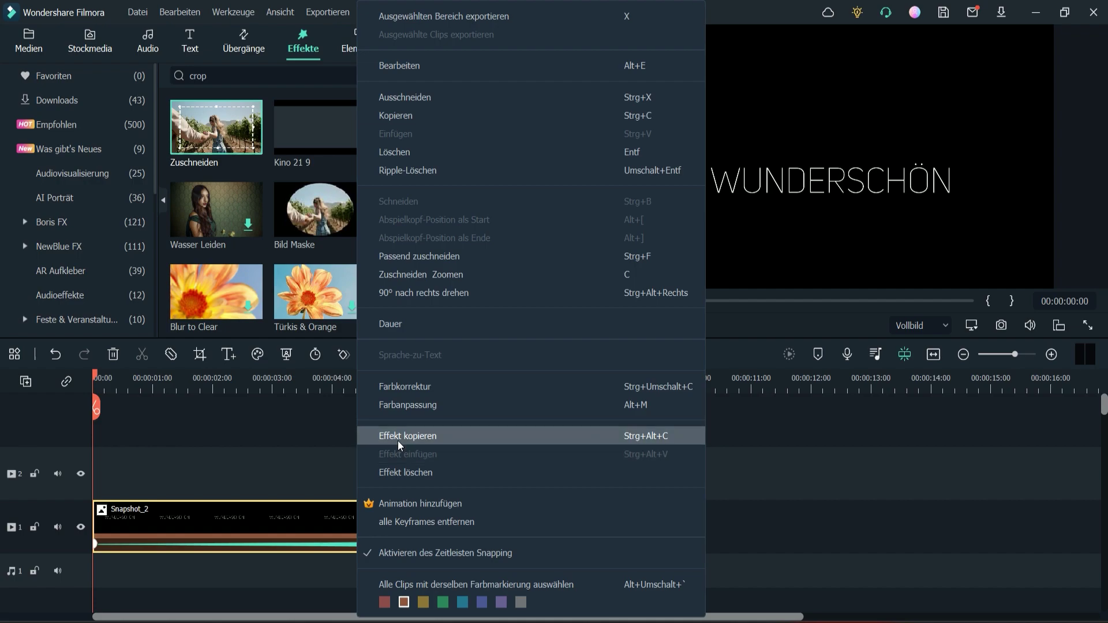
{"action": "left_click", "coordinate": [397, 474]}
{"action": "right_click", "coordinate": [373, 513]}
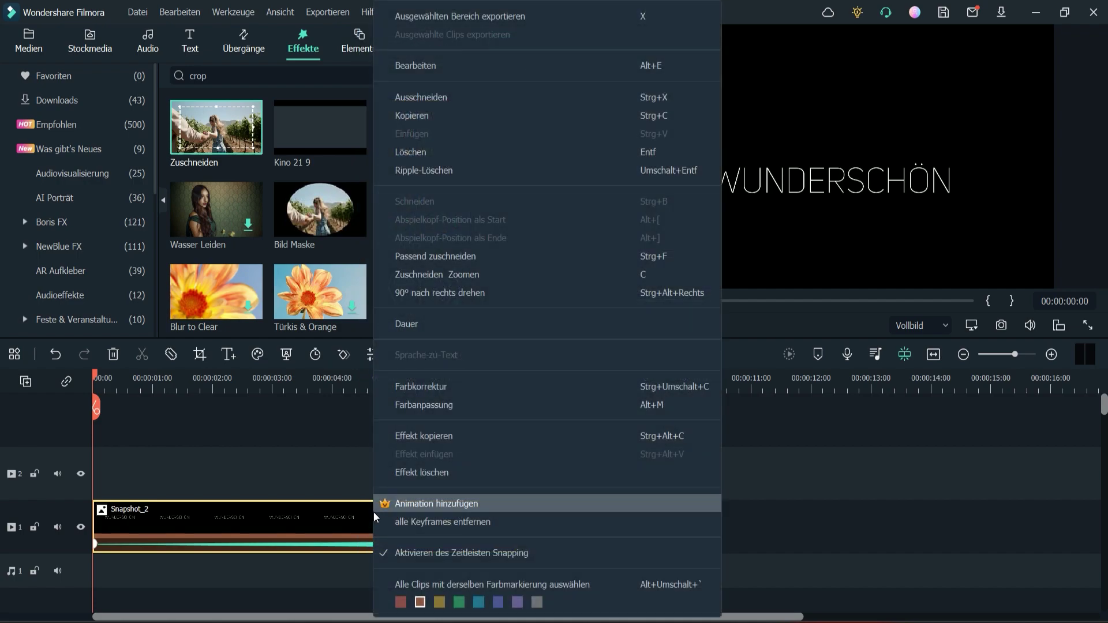
{"action": "left_click", "coordinate": [406, 521]}
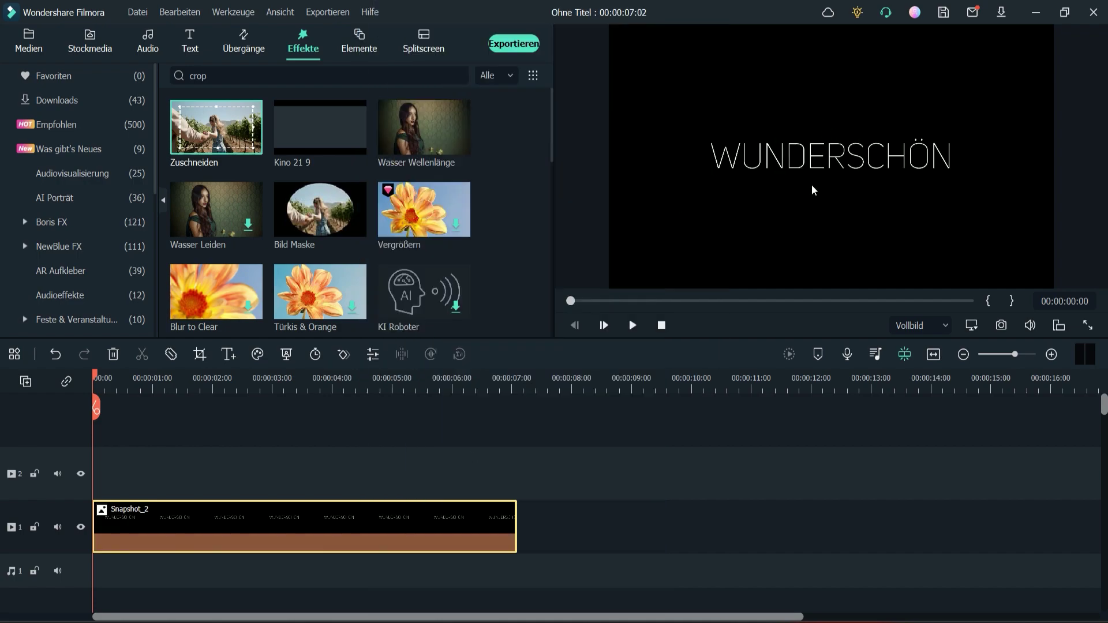
Flip the snapshot clip vertically in its transform settings, keeping it unmirrored horizontally, and apply the change
{"action": "double_click", "coordinate": [224, 518]}
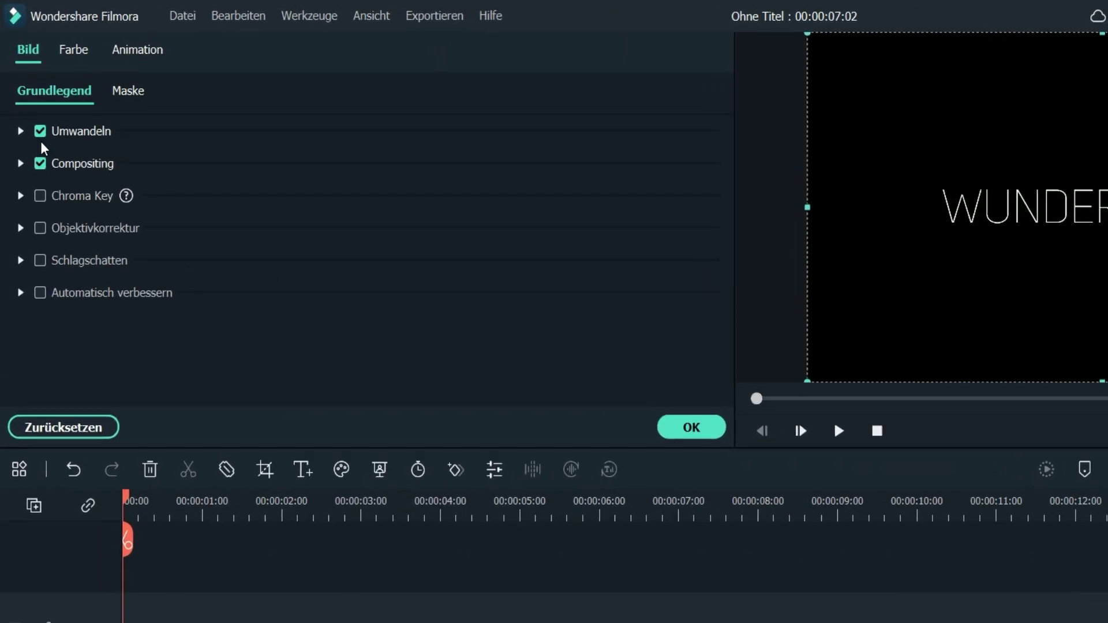
{"action": "left_click", "coordinate": [20, 131]}
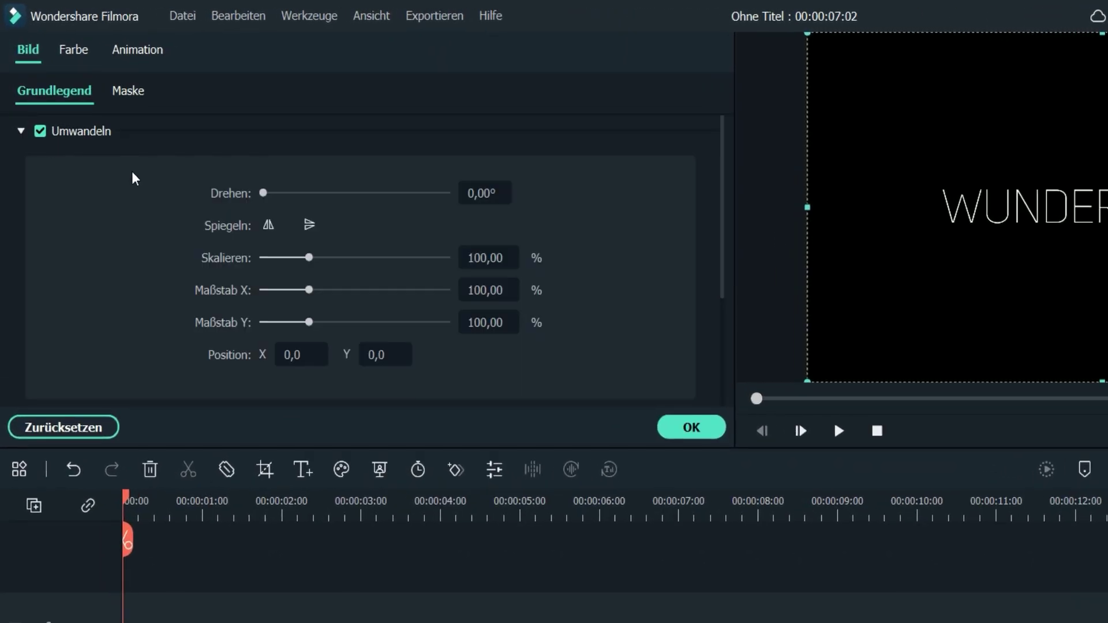
{"action": "left_click", "coordinate": [268, 225]}
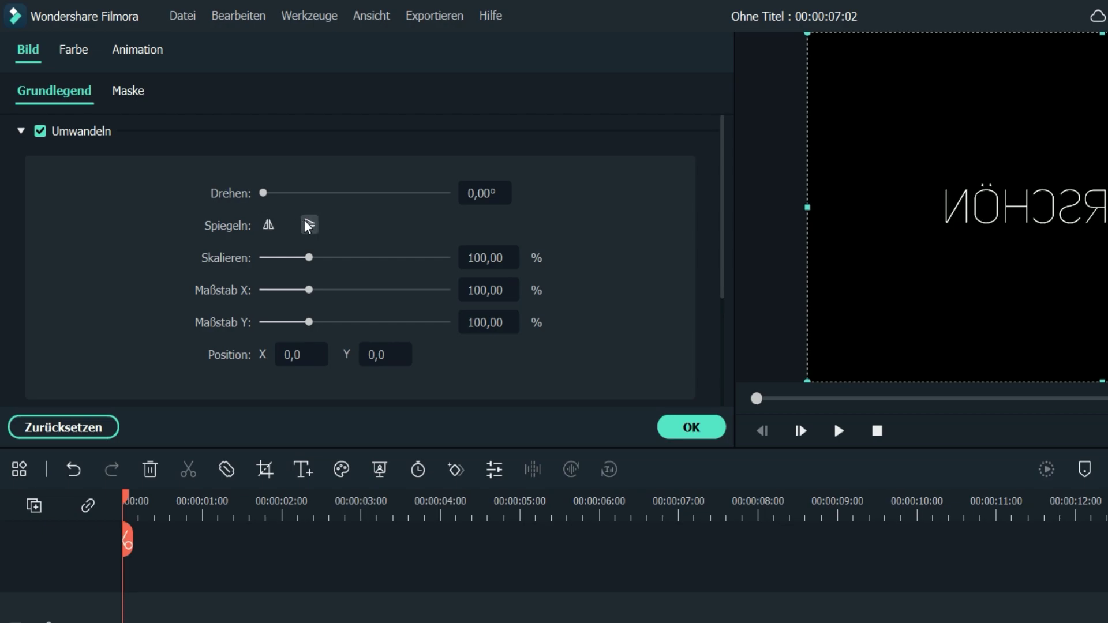
{"action": "left_click", "coordinate": [309, 225]}
{"action": "left_click", "coordinate": [264, 230]}
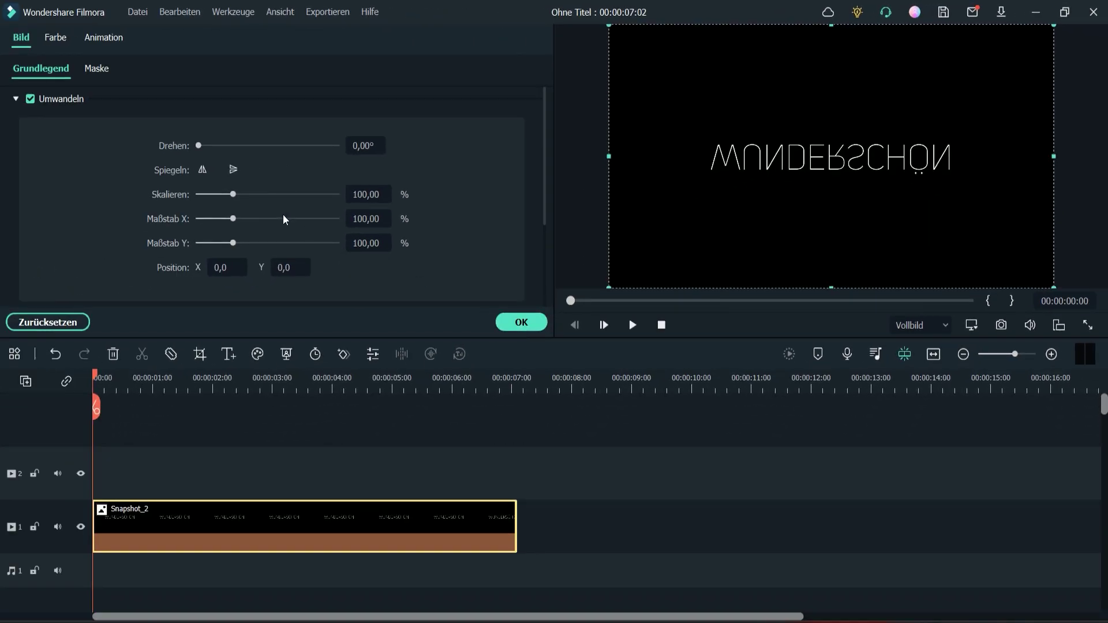
{"action": "left_click", "coordinate": [512, 314]}
Place the Grün sample colour on track 2 above the snapshot and extend it to 00:00:07:02
{"action": "left_click", "coordinate": [29, 41]}
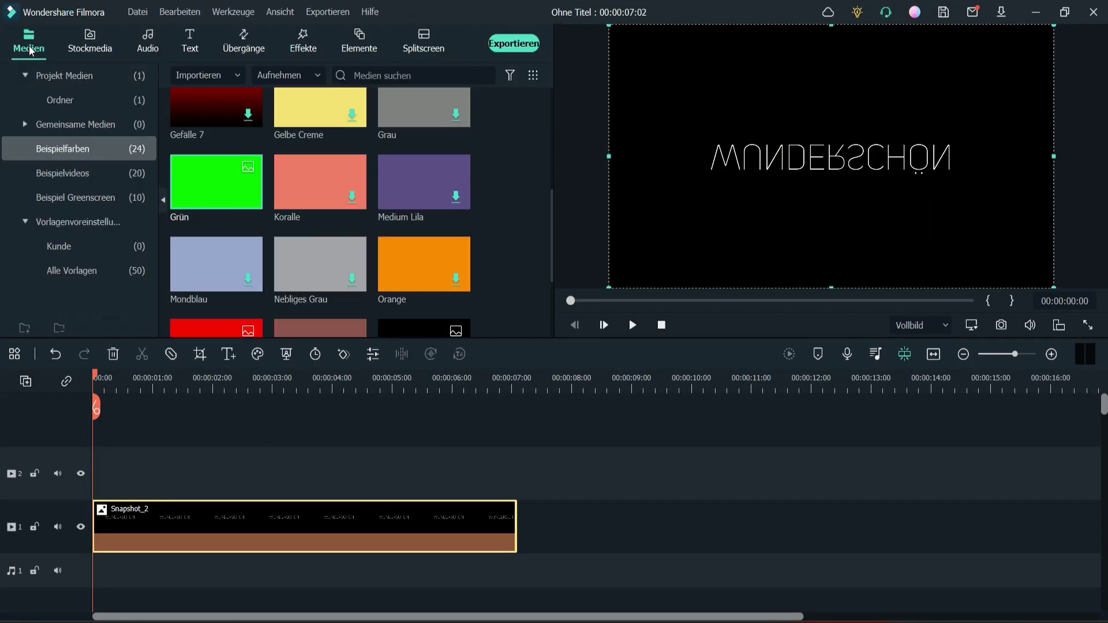
{"action": "left_click_drag", "start_coordinate": [197, 179], "coordinate": [104, 473]}
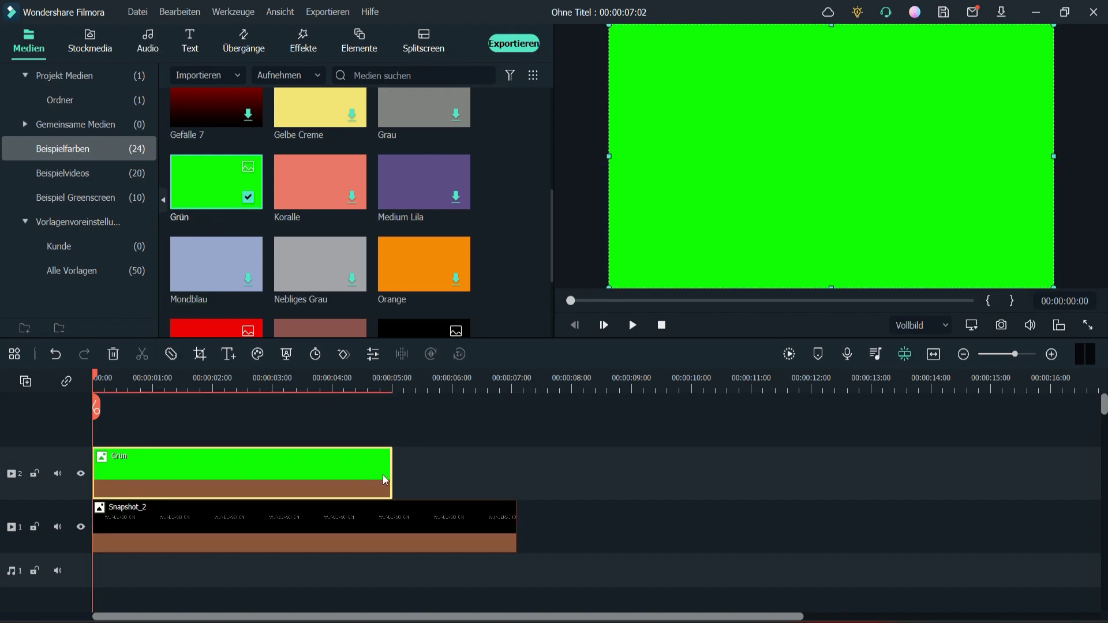
{"action": "left_click_drag", "start_coordinate": [390, 472], "coordinate": [516, 457]}
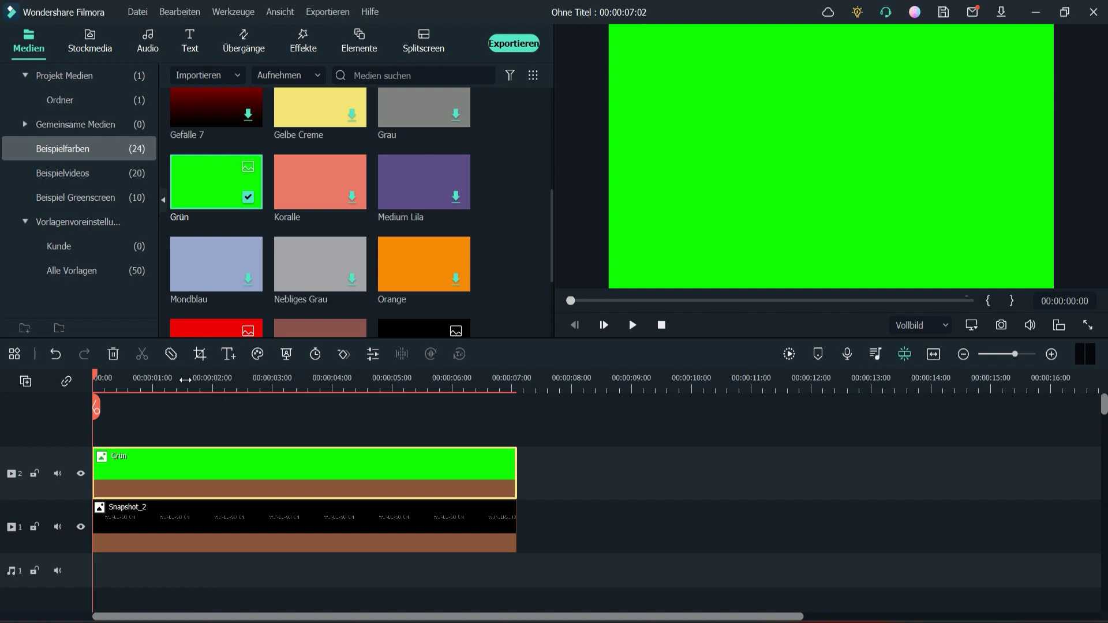
Search the effects for "crop" and apply the Zuschneiden effect to the green clip
{"action": "left_click", "coordinate": [303, 41]}
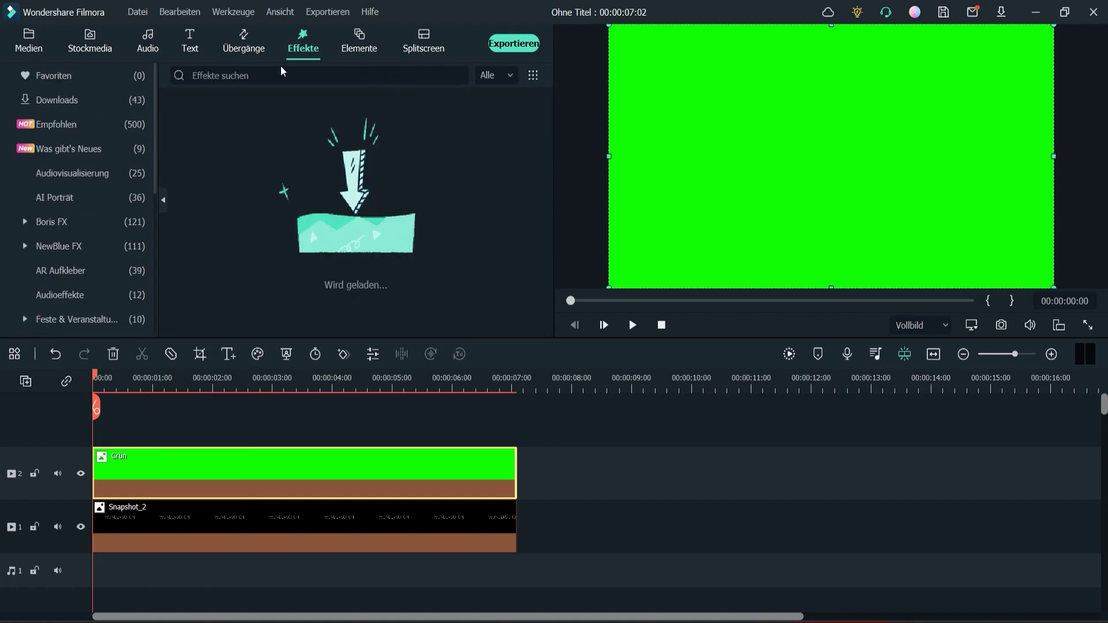
{"action": "left_click", "coordinate": [277, 74]}
{"action": "type", "text": "crop"}
{"action": "key", "text": "Return"}
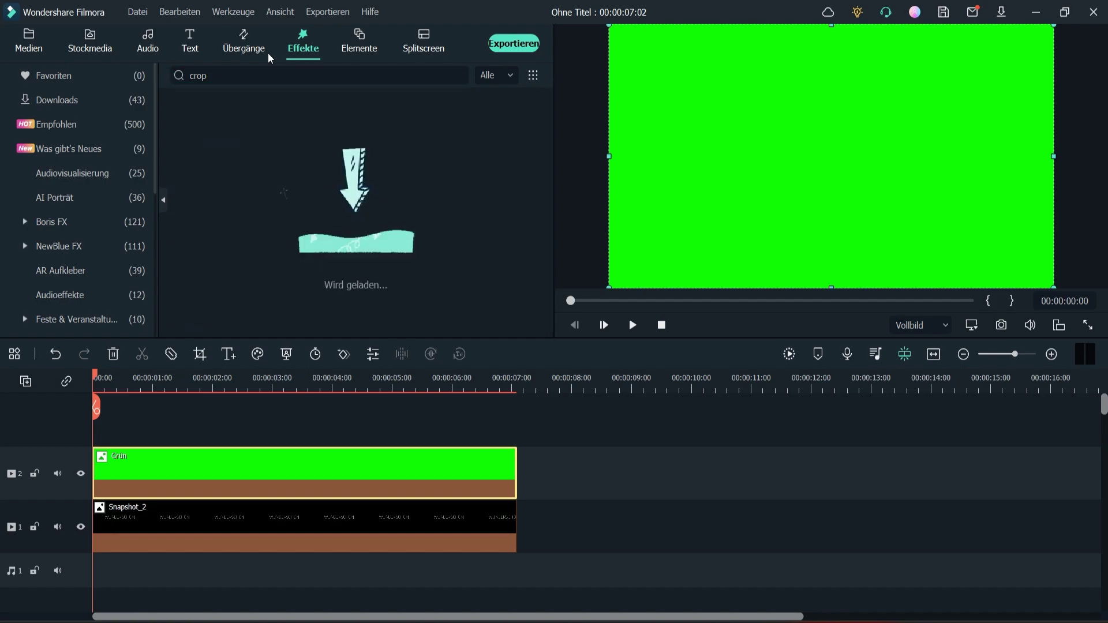
{"action": "left_click_drag", "start_coordinate": [216, 130], "coordinate": [159, 456]}
Set the bottom (Unten) crop of the green clip's Zuschneiden effect to 50
{"action": "double_click", "coordinate": [175, 461]}
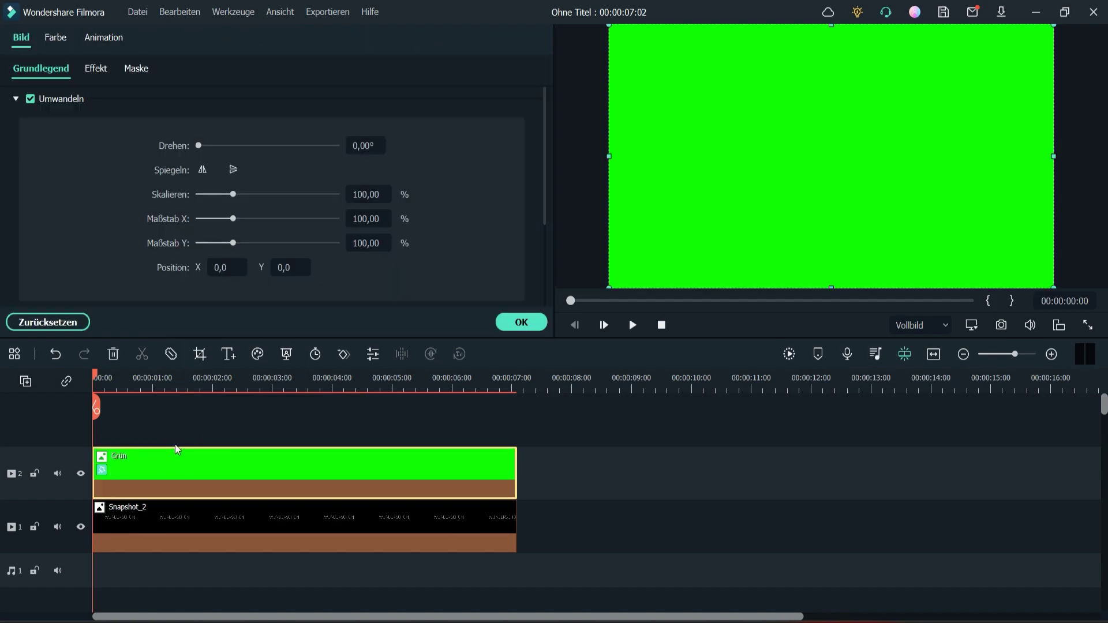
{"action": "left_click", "coordinate": [95, 68]}
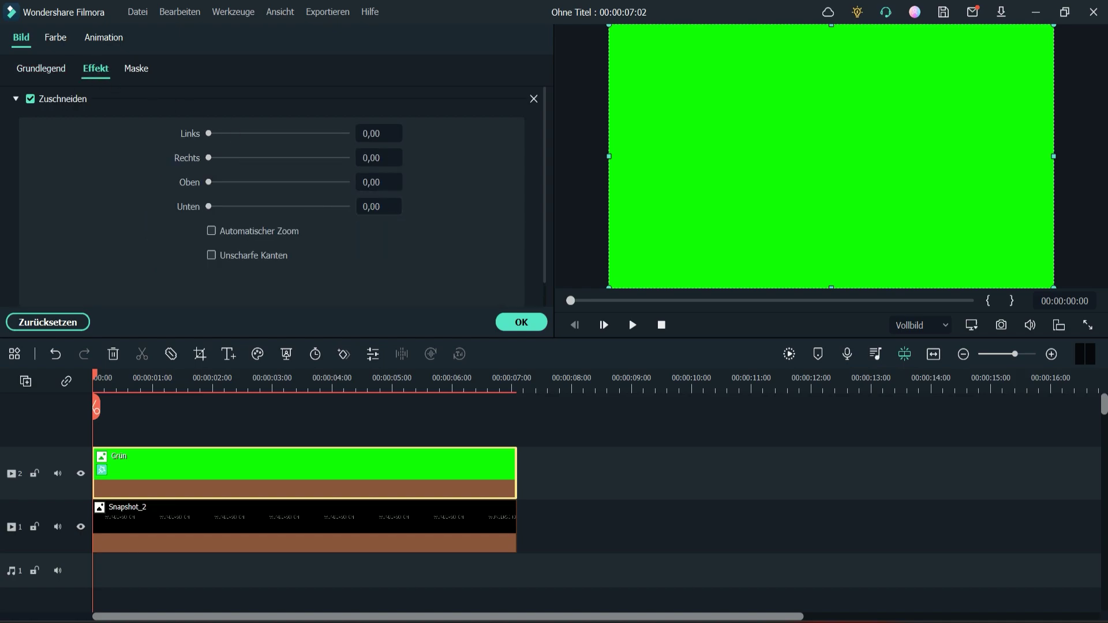
{"action": "left_click", "coordinate": [375, 203]}
{"action": "type", "text": "50"}
{"action": "key", "text": "Return"}
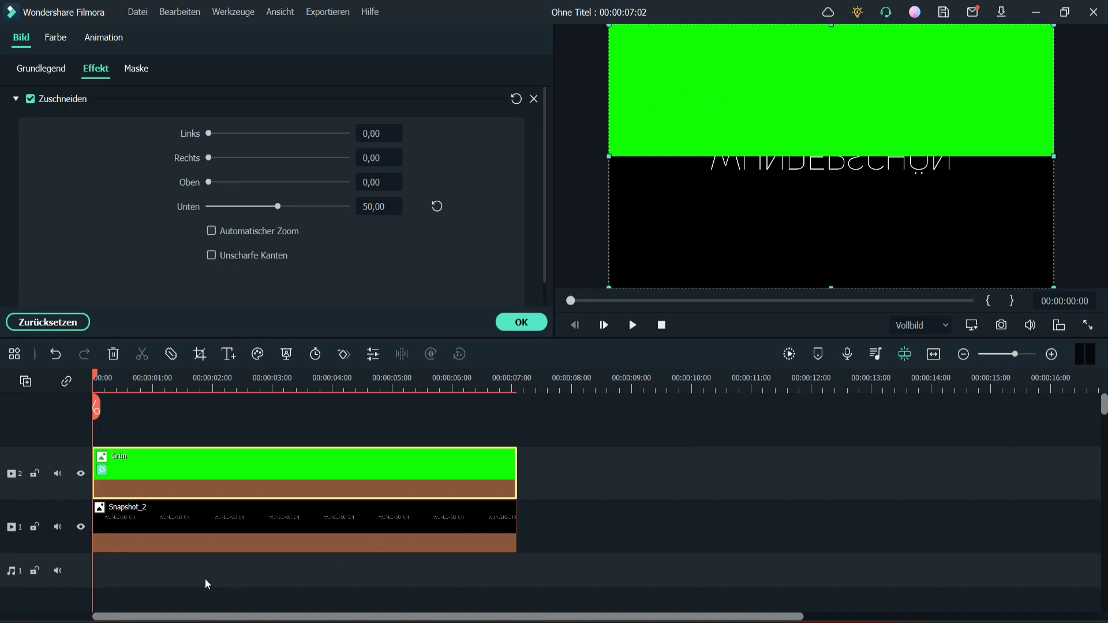
Add a custom animation keyframe at the start of the snapshot clip with its Y position set to 50
{"action": "left_click", "coordinate": [174, 515]}
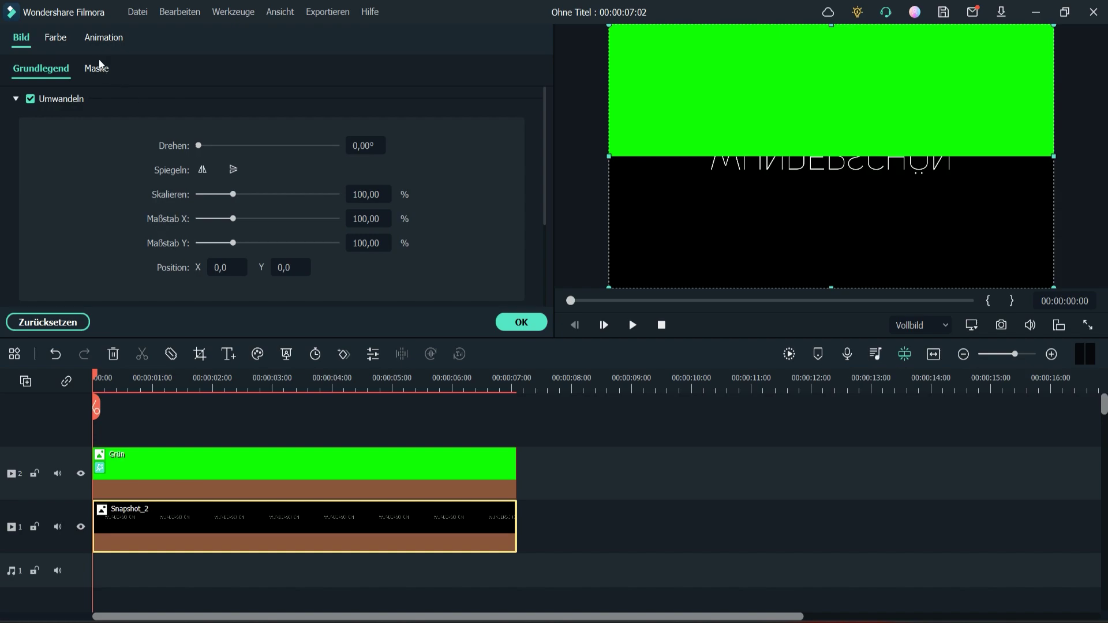
{"action": "left_click", "coordinate": [94, 39]}
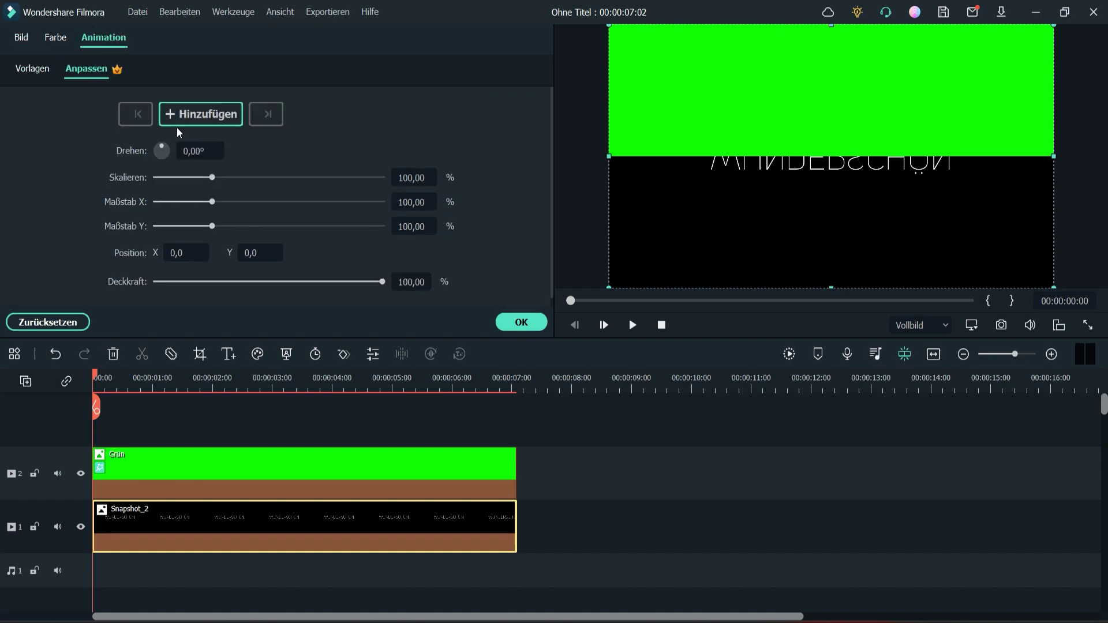
{"action": "left_click", "coordinate": [195, 112]}
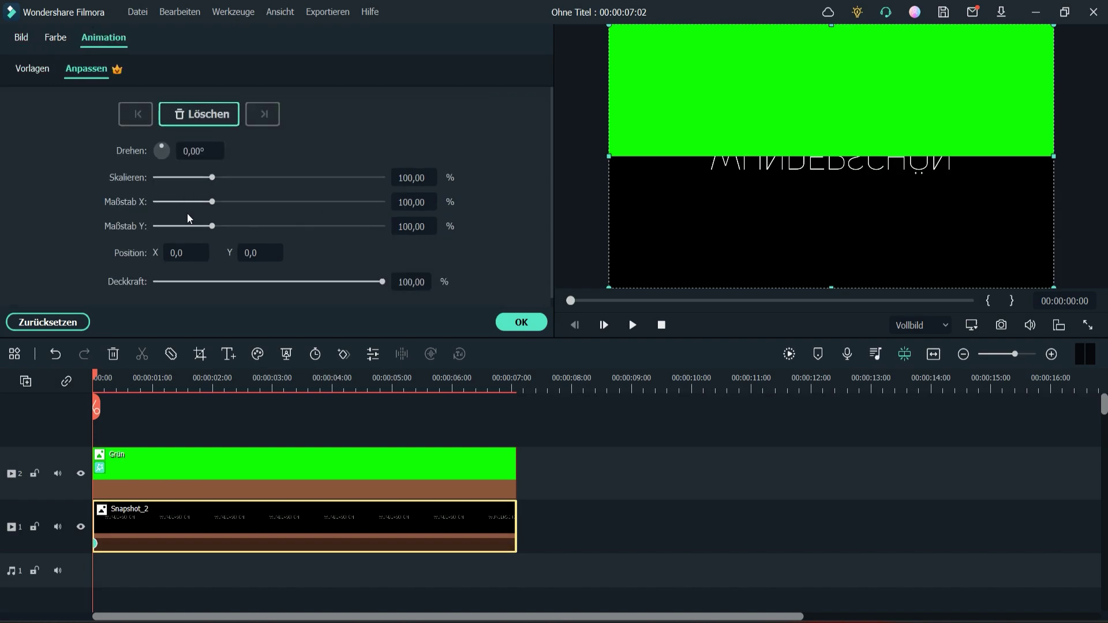
{"action": "left_click", "coordinate": [251, 252]}
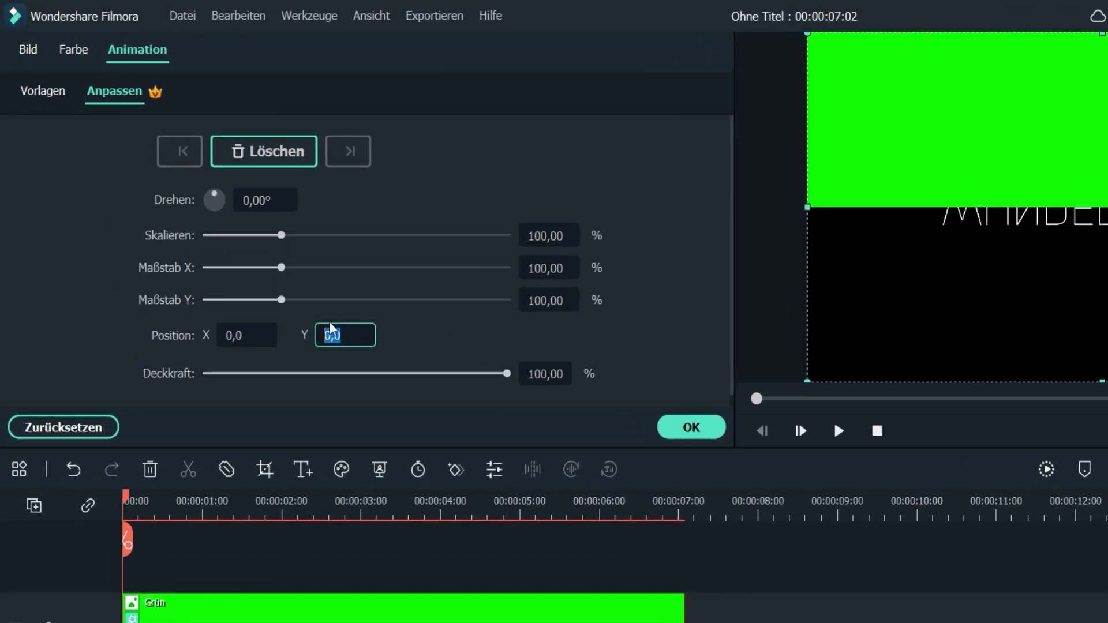
{"action": "type", "text": "50"}
{"action": "key", "text": "Return"}
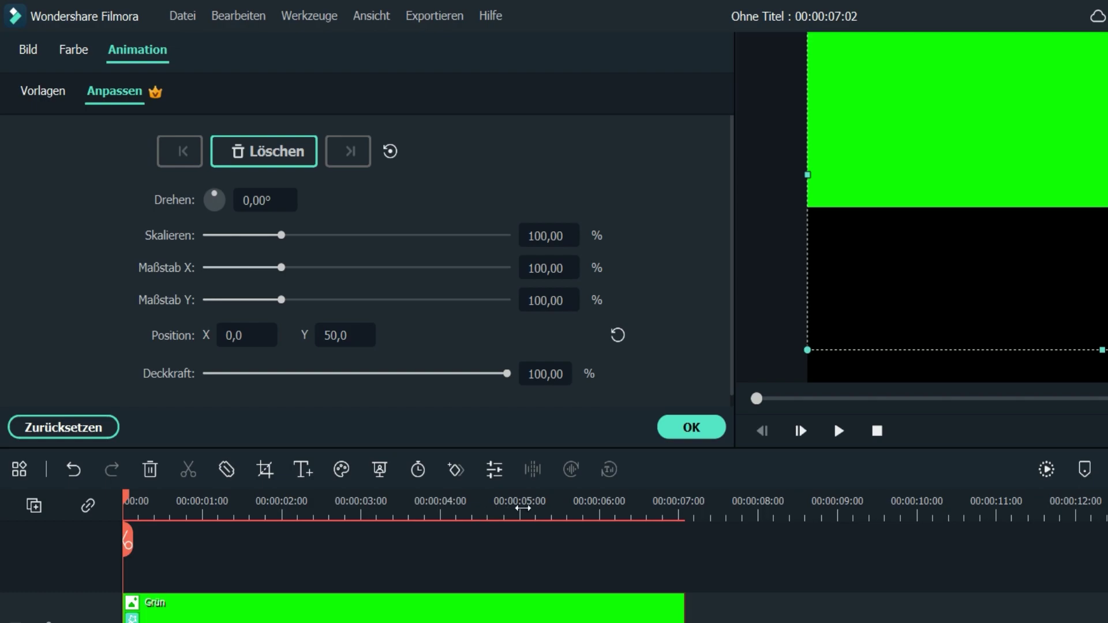
Set the snapshot's Y position to -26 at 00:00:05:00 and apply the animation
{"action": "left_click", "coordinate": [521, 505]}
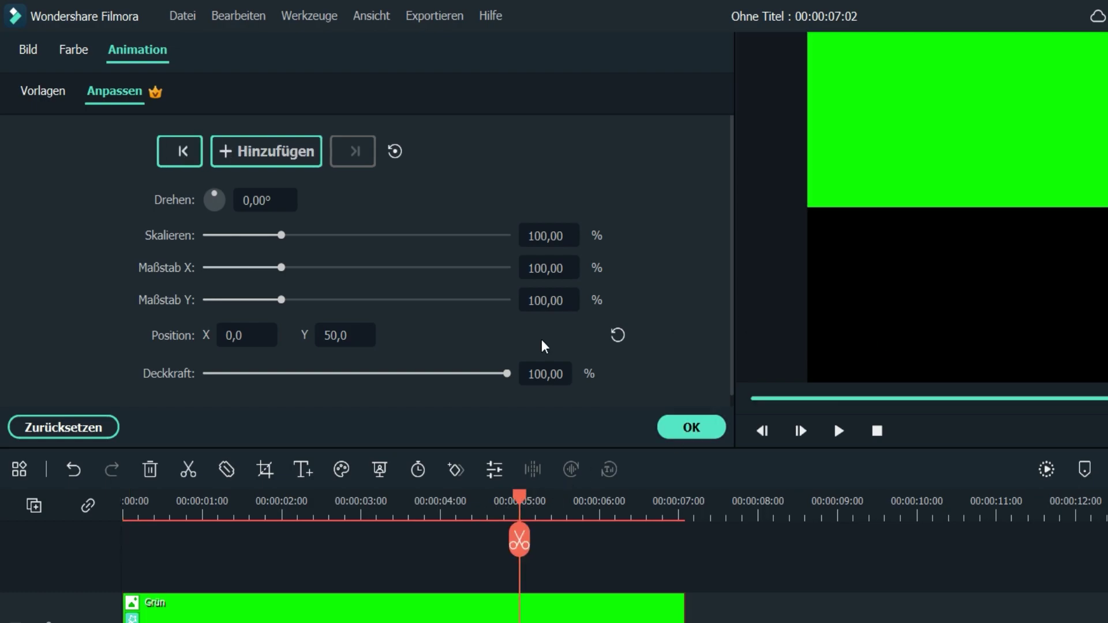
{"action": "left_click_drag", "start_coordinate": [345, 335], "coordinate": [299, 335]}
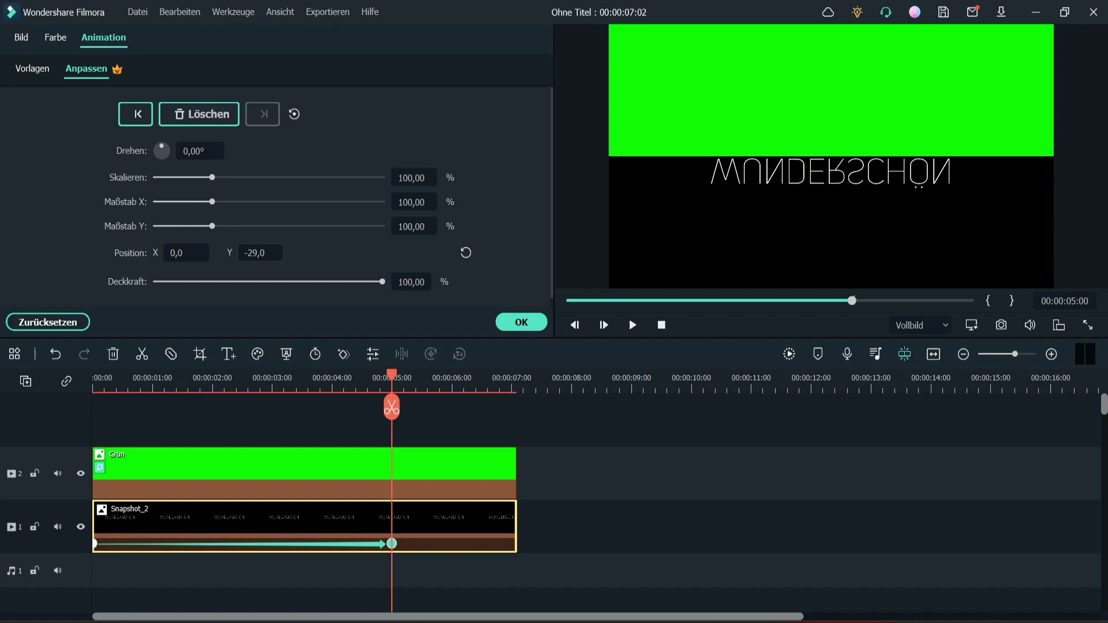
{"action": "left_click_drag", "start_coordinate": [260, 253], "coordinate": [263, 253]}
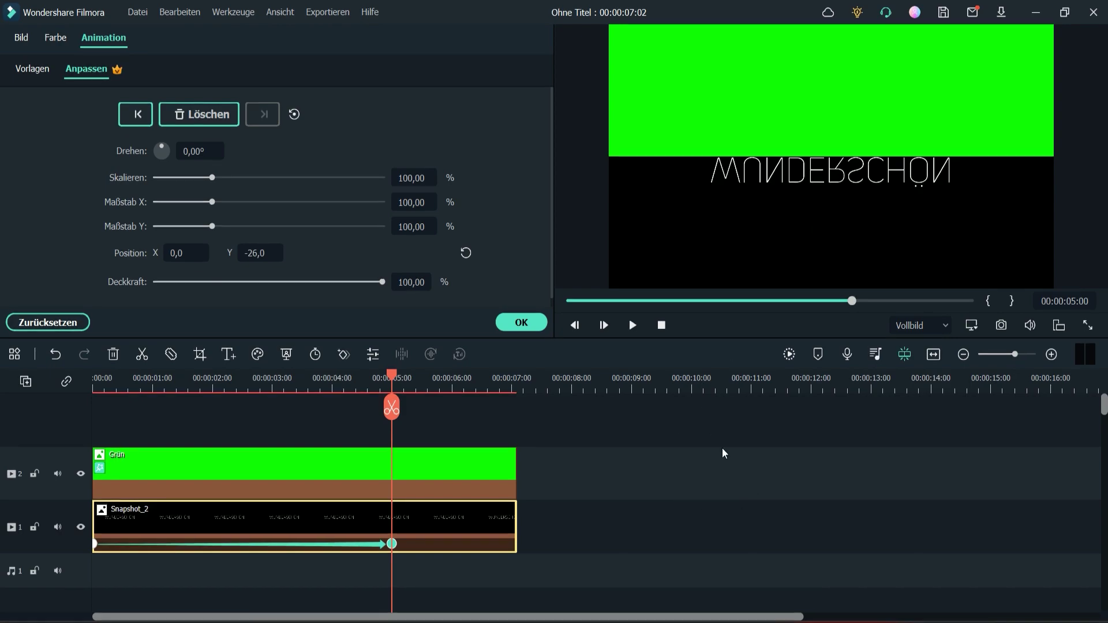
{"action": "left_click", "coordinate": [521, 324]}
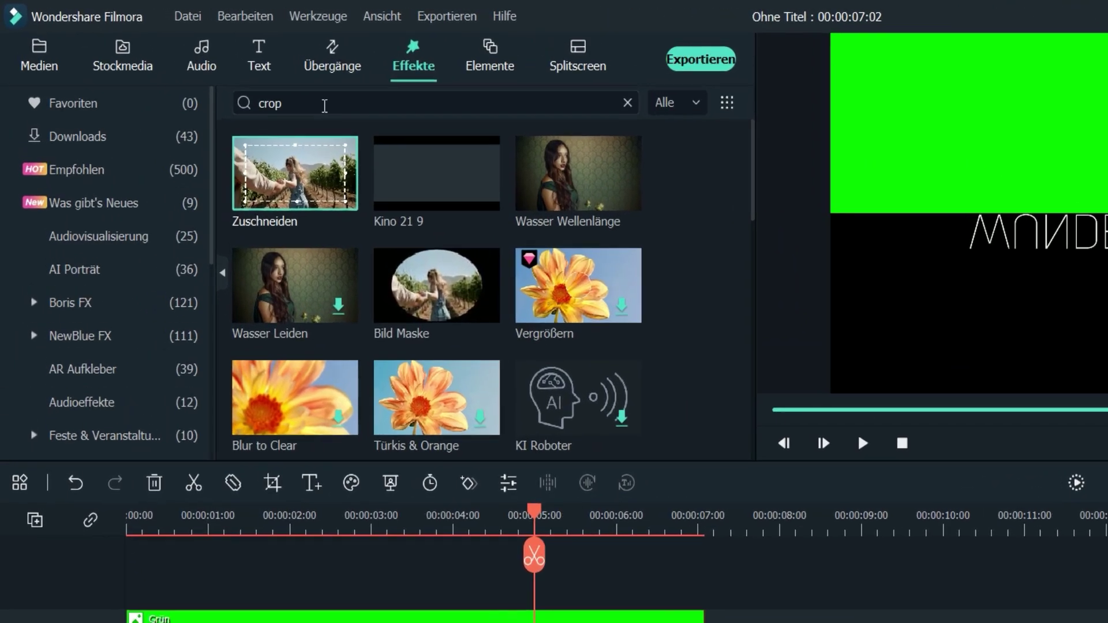
Find the Wasser Wellenlänge effect with "wasser wellen", place it on its own track between the green clip and snapshot, and extend it to the clips' end
{"action": "left_click", "coordinate": [324, 104]}
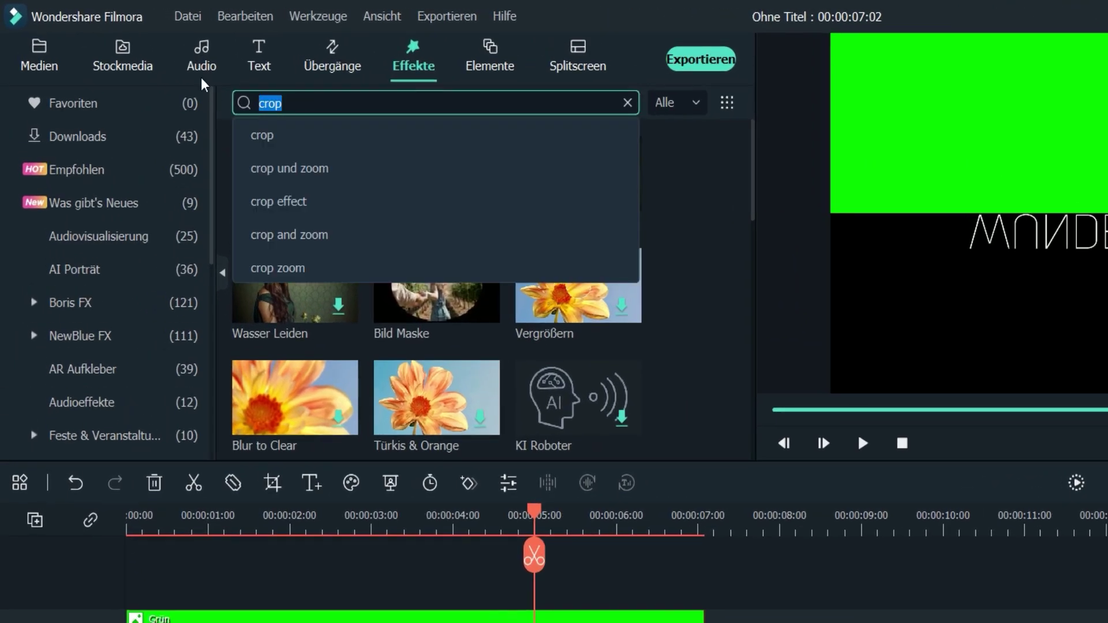
{"action": "type", "text": "wasser wellen"}
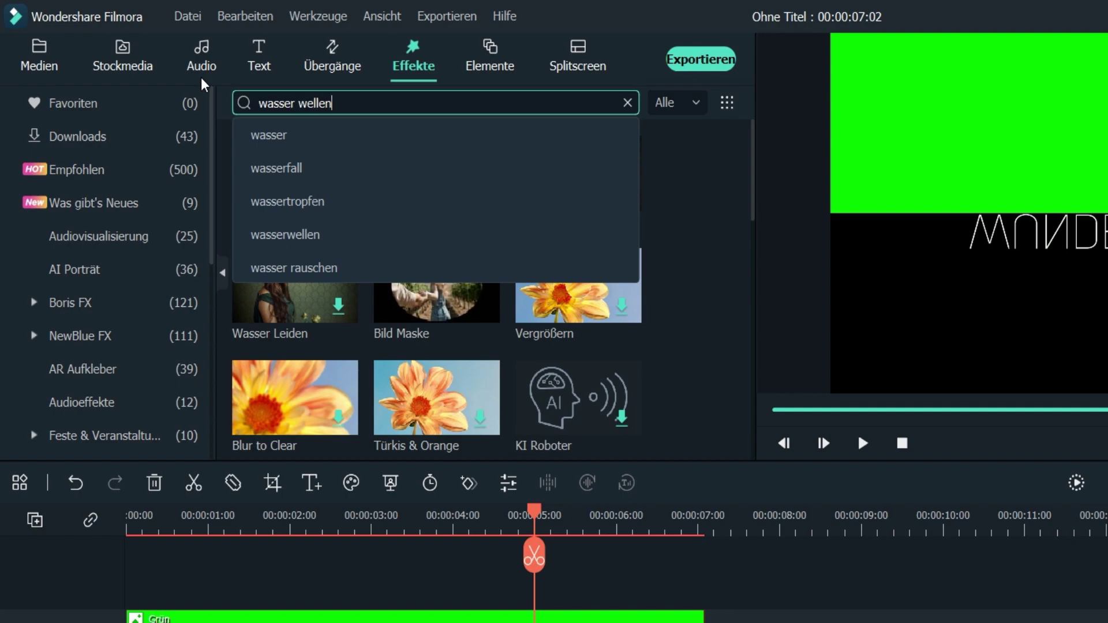
{"action": "key", "text": "Return"}
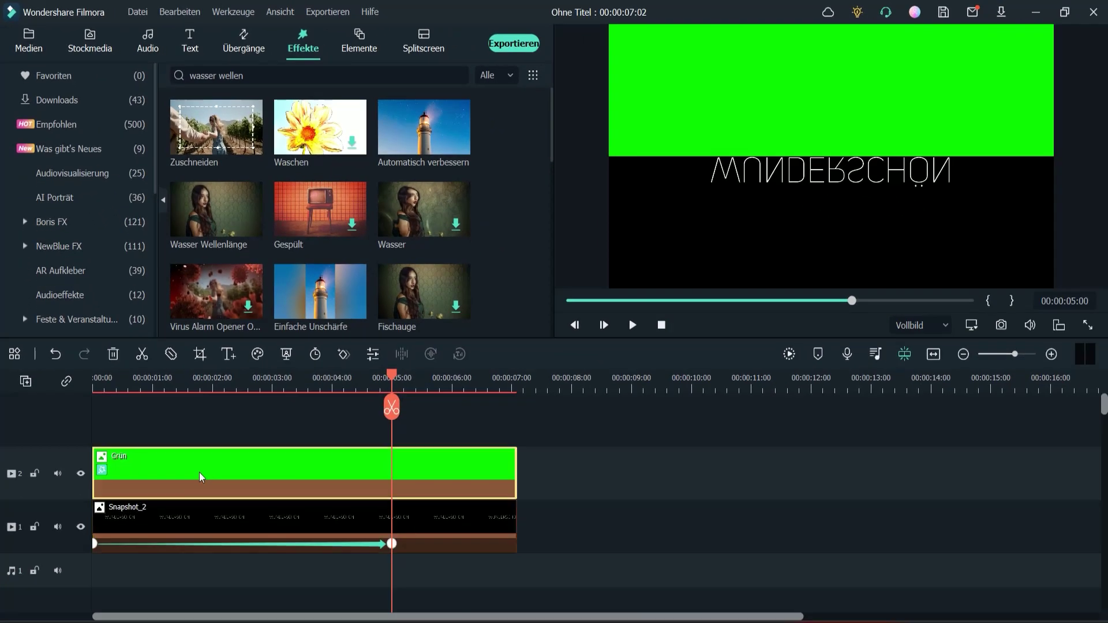
{"action": "left_click", "coordinate": [199, 472]}
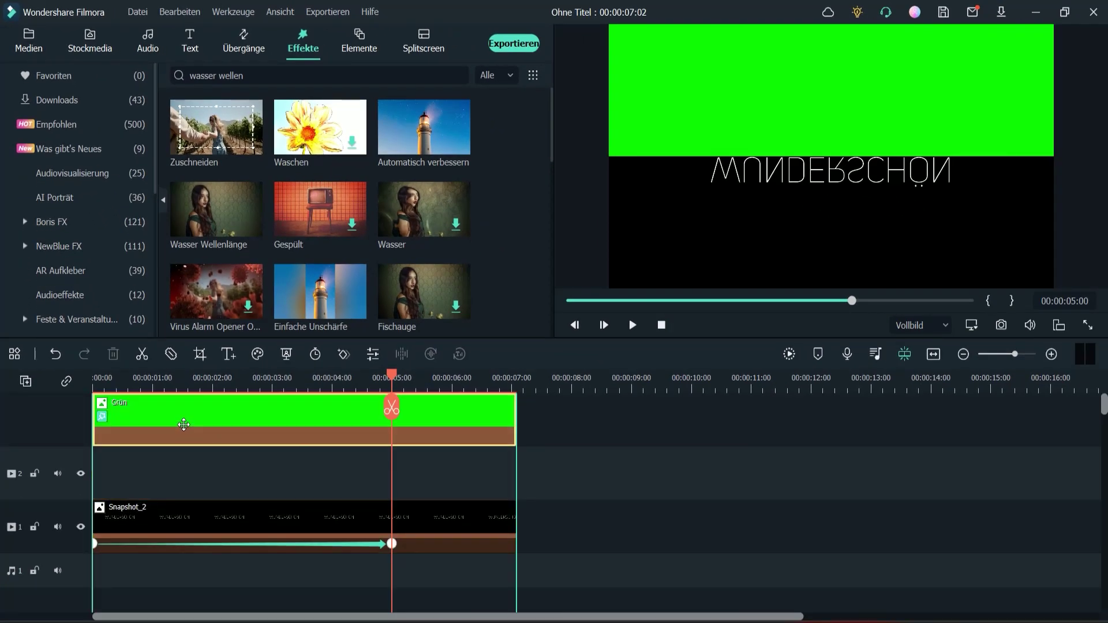
{"action": "left_click_drag", "start_coordinate": [213, 247], "coordinate": [124, 522]}
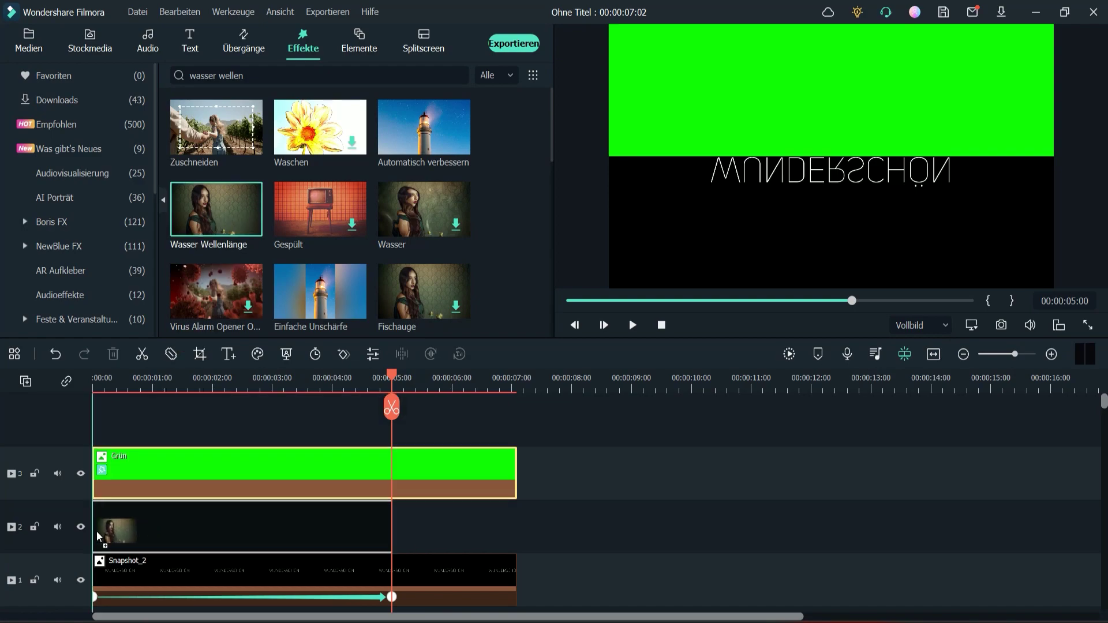
{"action": "left_click_drag", "start_coordinate": [391, 518], "coordinate": [507, 516]}
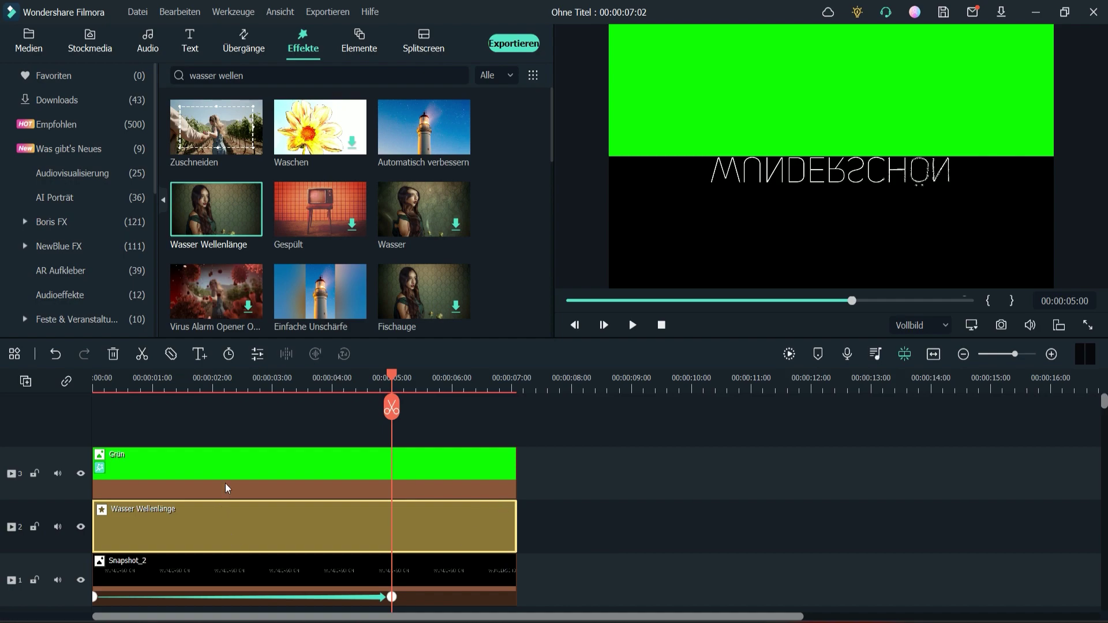
Preview the reflection before 00:00:05:00 and set the Wasser Wellenlänge effect's Level to 40
{"action": "left_click_drag", "start_coordinate": [288, 389], "coordinate": [373, 392]}
{"action": "double_click", "coordinate": [278, 534]}
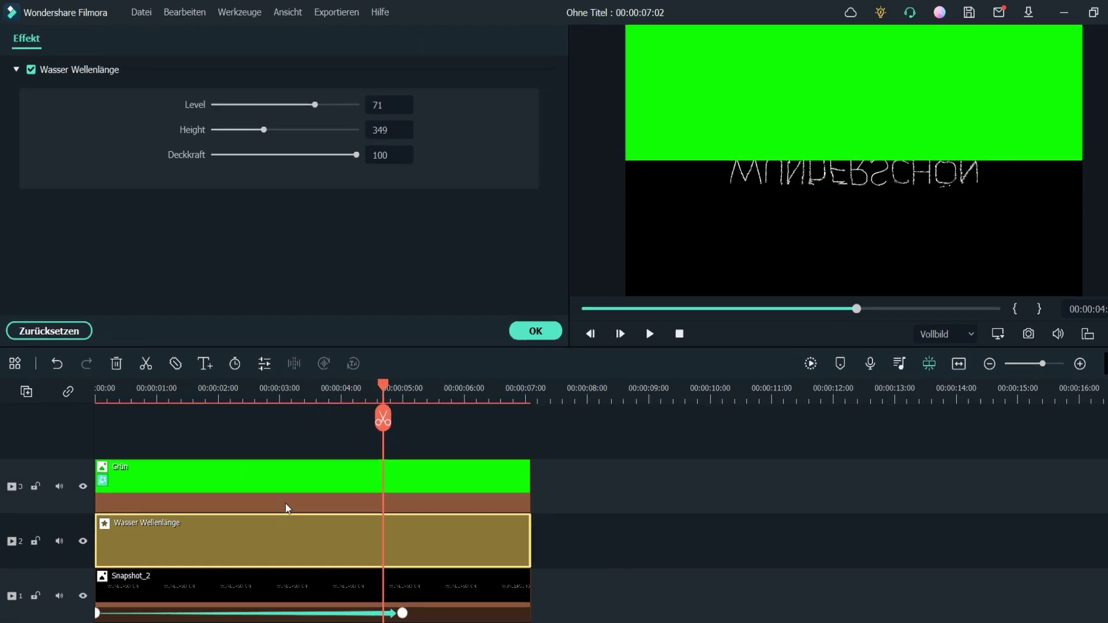
{"action": "left_click", "coordinate": [467, 127]}
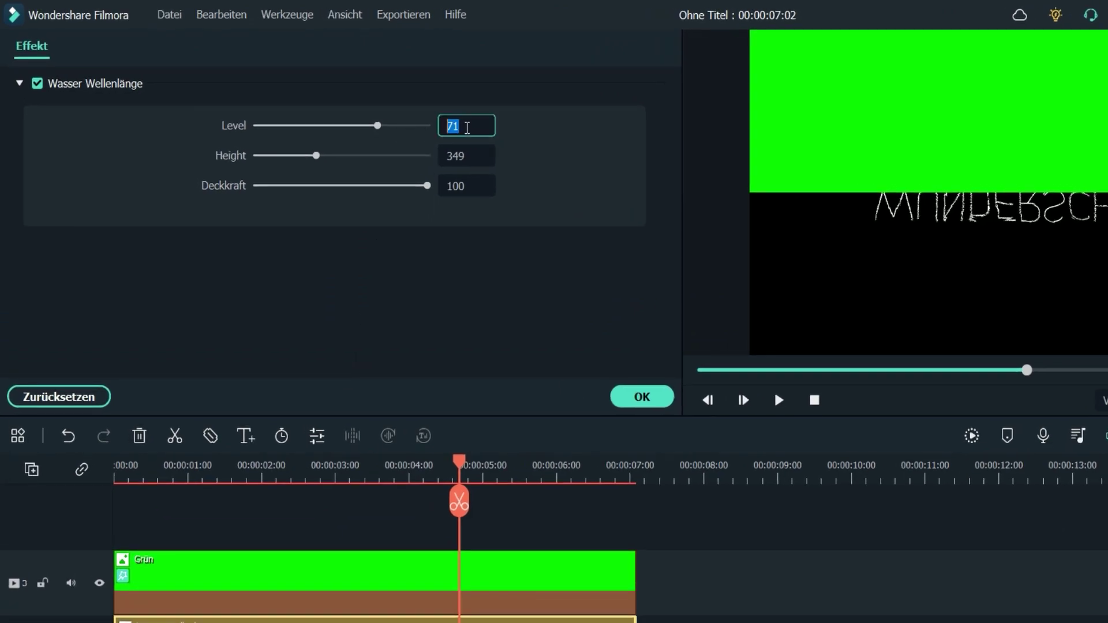
{"action": "type", "text": "40"}
{"action": "key", "text": "Return"}
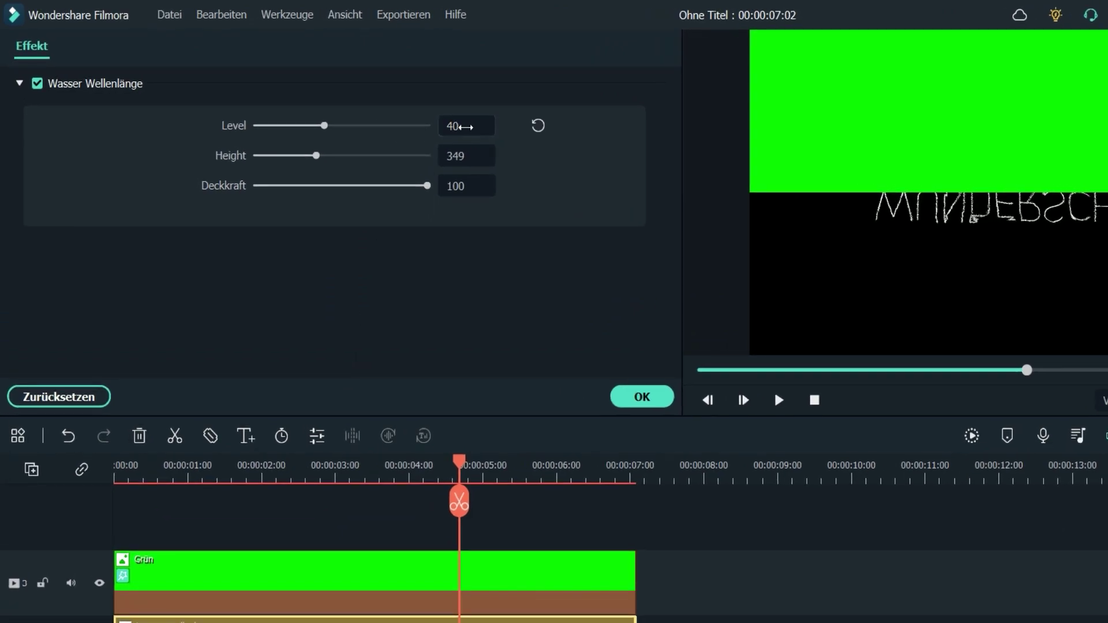
Set the Wasser Wellenlänge effect's Height to 200, check the rippled reflection further along the timeline and apply the effect settings
{"action": "left_click", "coordinate": [460, 160]}
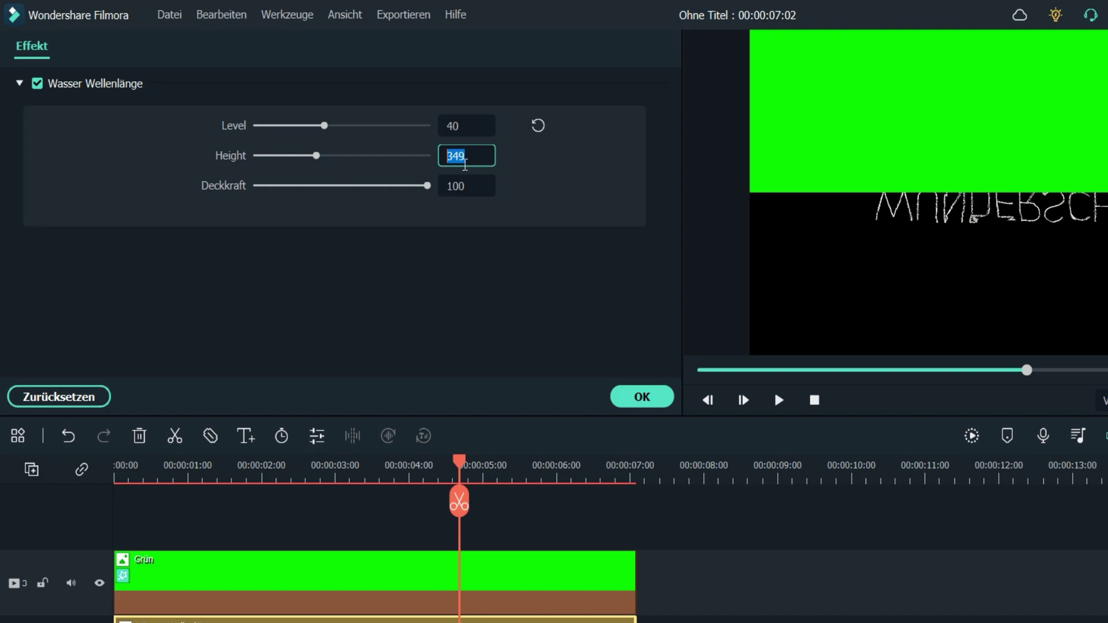
{"action": "type", "text": "200"}
{"action": "key", "text": "Return"}
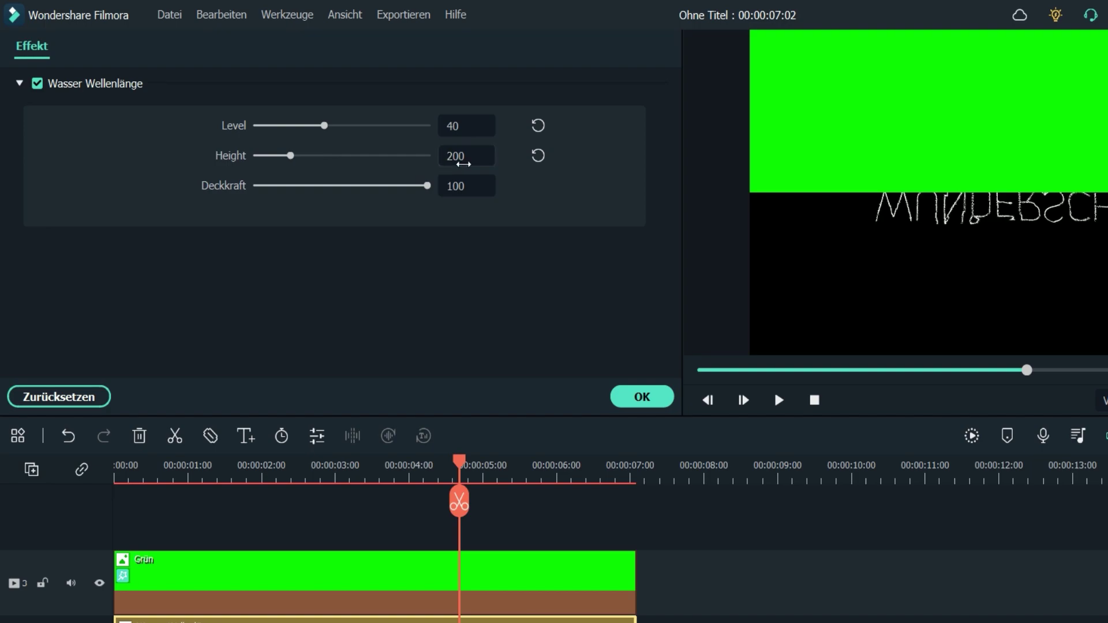
{"action": "left_click_drag", "start_coordinate": [472, 465], "coordinate": [550, 486]}
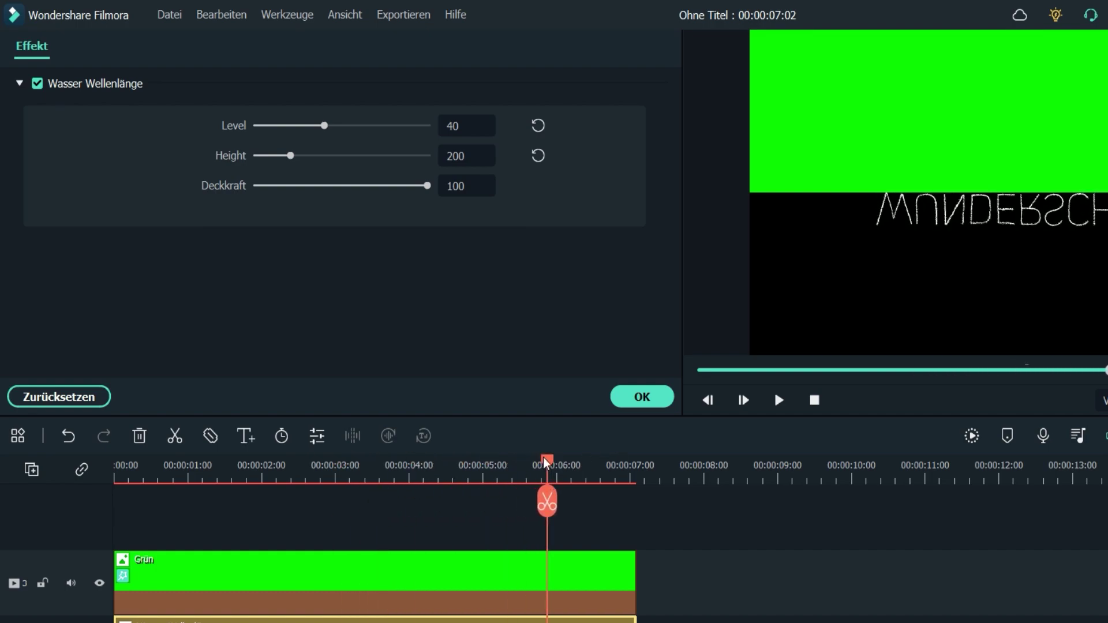
{"action": "left_click", "coordinate": [642, 396]}
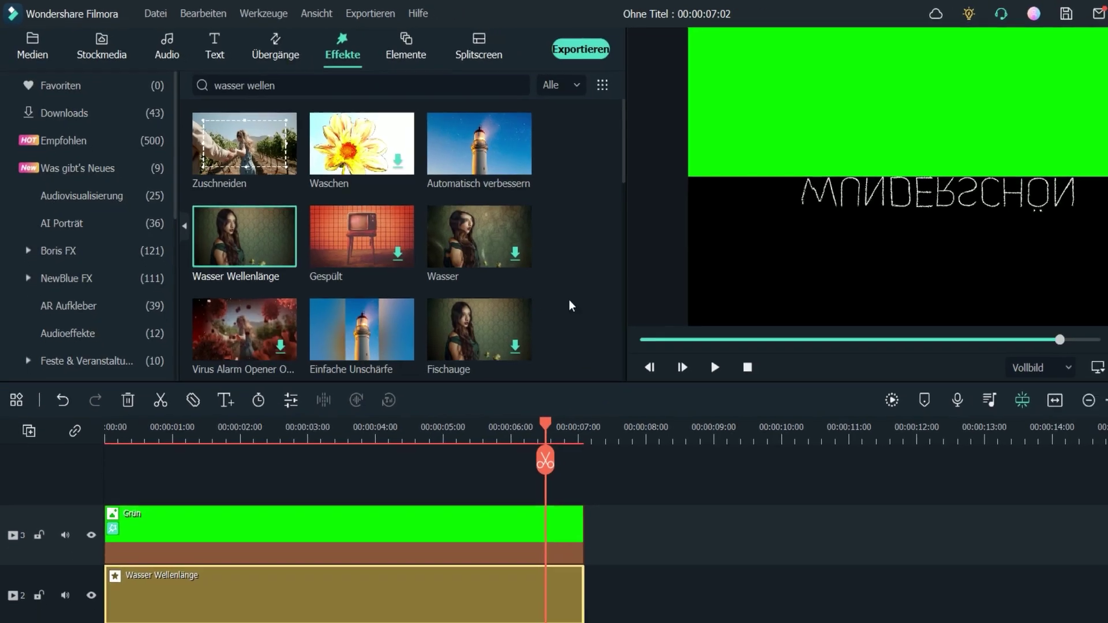
Export the reflection project as an MP4 file named 2 to D:/Render
{"action": "left_click", "coordinate": [580, 49]}
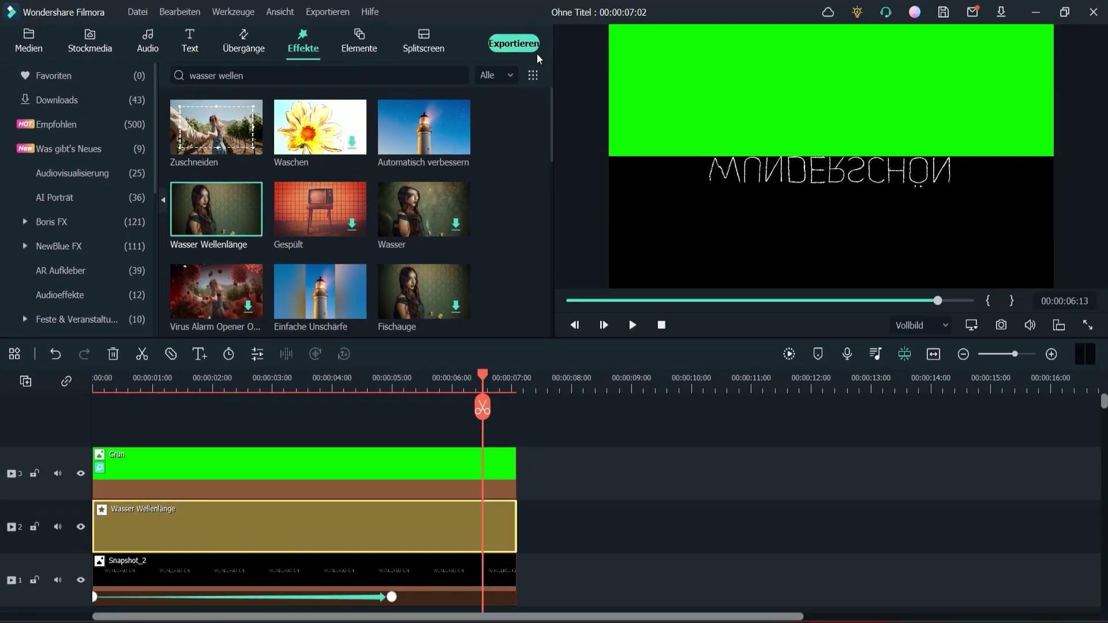
{"action": "type", "text": "2"}
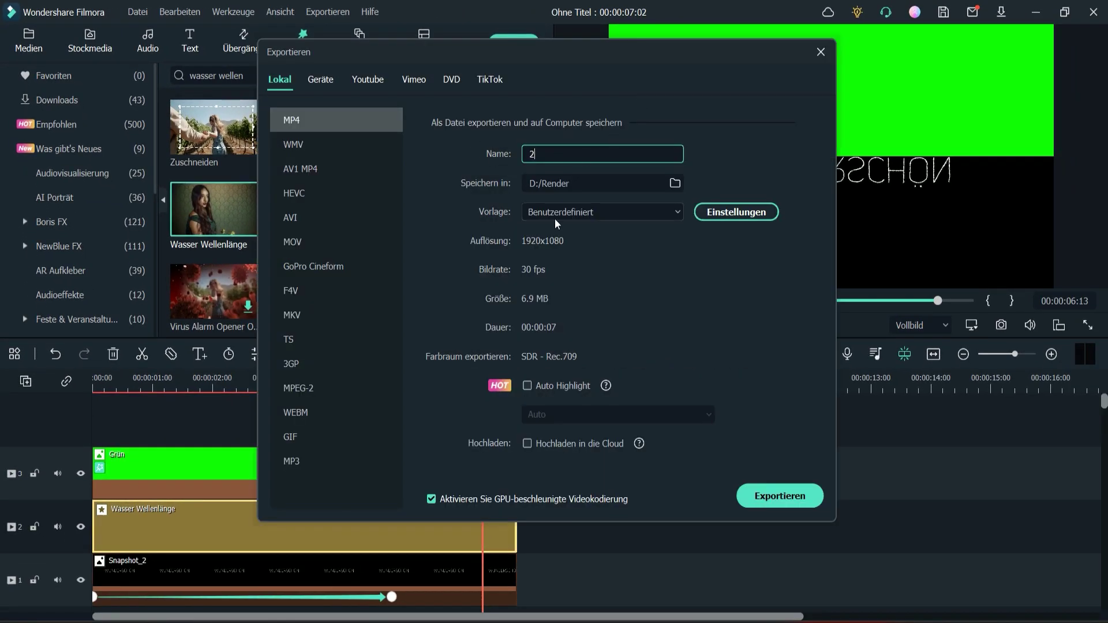
{"action": "left_click", "coordinate": [762, 501]}
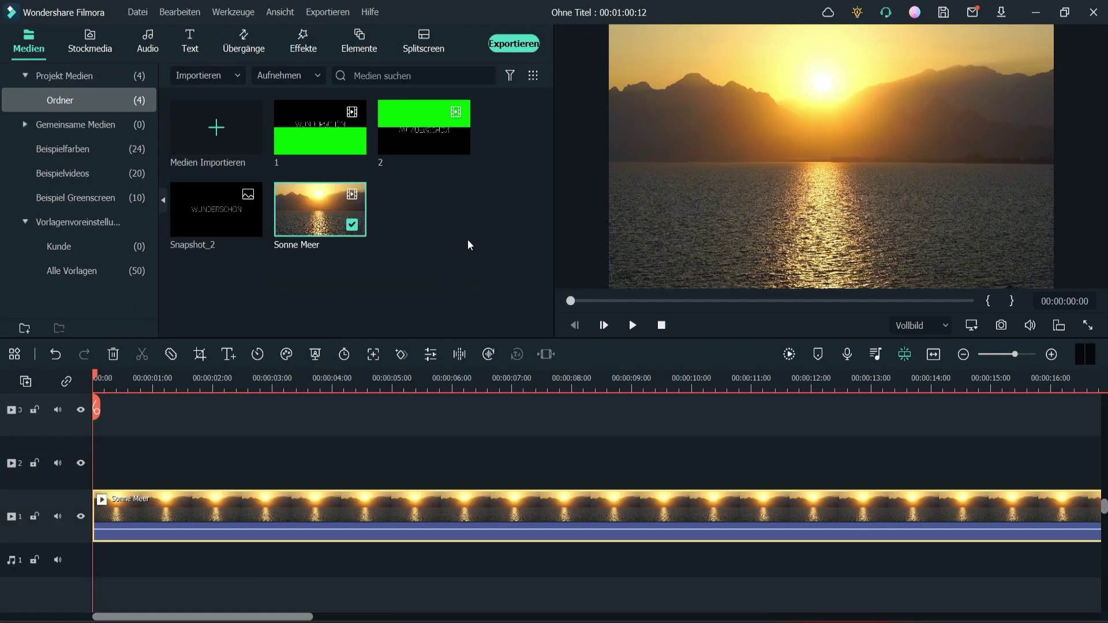
Place clip 1 at the start of video track 2, above the Sonne Meer footage
{"action": "mouse_move", "coordinate": [299, 150]}
{"action": "mouse_move", "coordinate": [301, 225]}
{"action": "left_click_drag", "start_coordinate": [97, 376], "coordinate": [41, 403]}
{"action": "left_click_drag", "start_coordinate": [307, 128], "coordinate": [101, 465]}
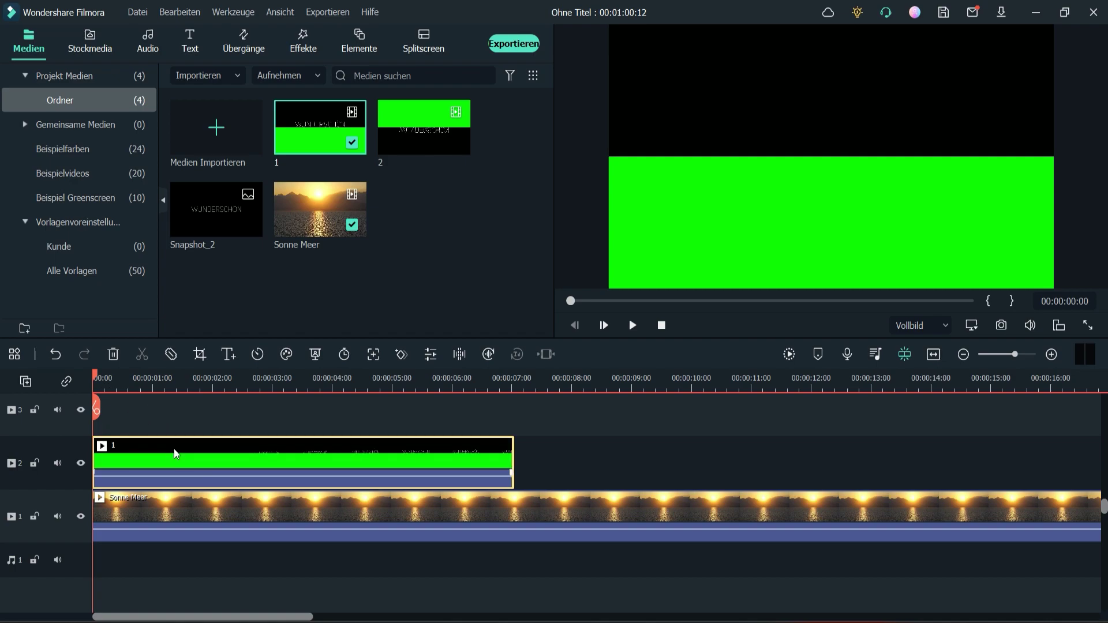
Set clip 1's blend mode to Bildschirm and enable Chroma Key with the green colour
{"action": "double_click", "coordinate": [176, 454]}
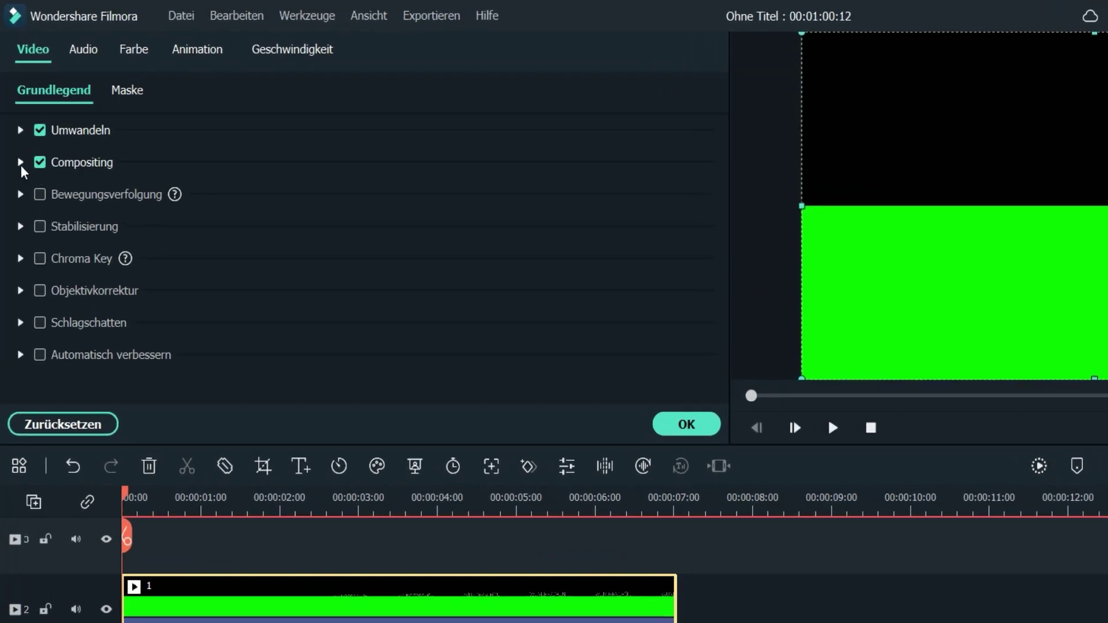
{"action": "left_click", "coordinate": [19, 122]}
{"action": "left_click", "coordinate": [307, 225]}
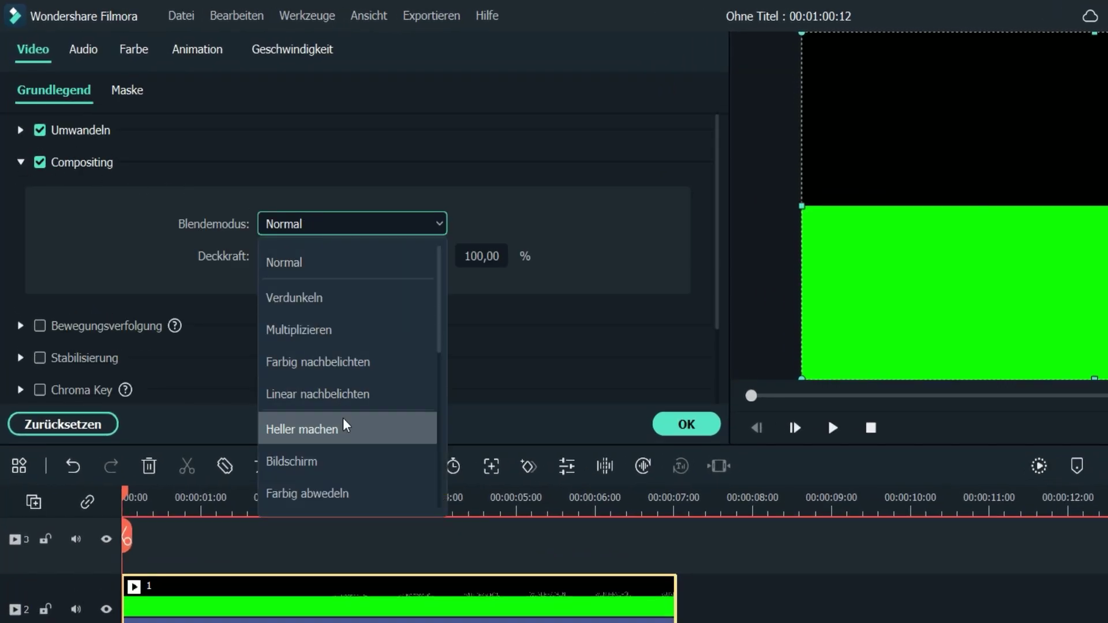
{"action": "left_click", "coordinate": [349, 459]}
{"action": "scroll", "coordinate": [104, 323], "scroll_direction": "down", "scroll_amount": 3}
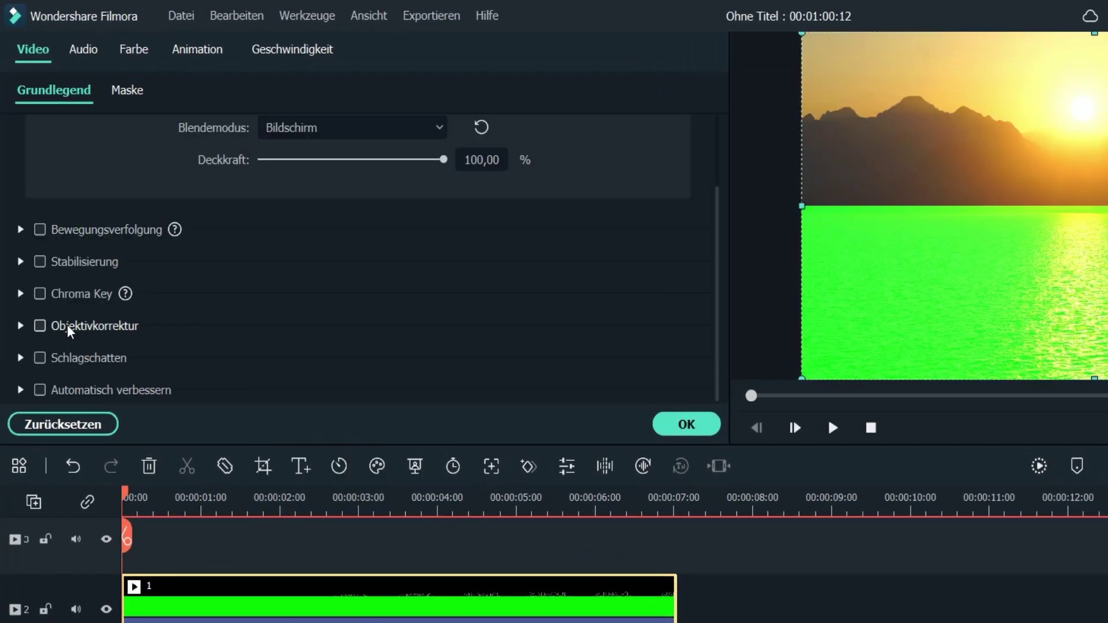
{"action": "left_click", "coordinate": [38, 295]}
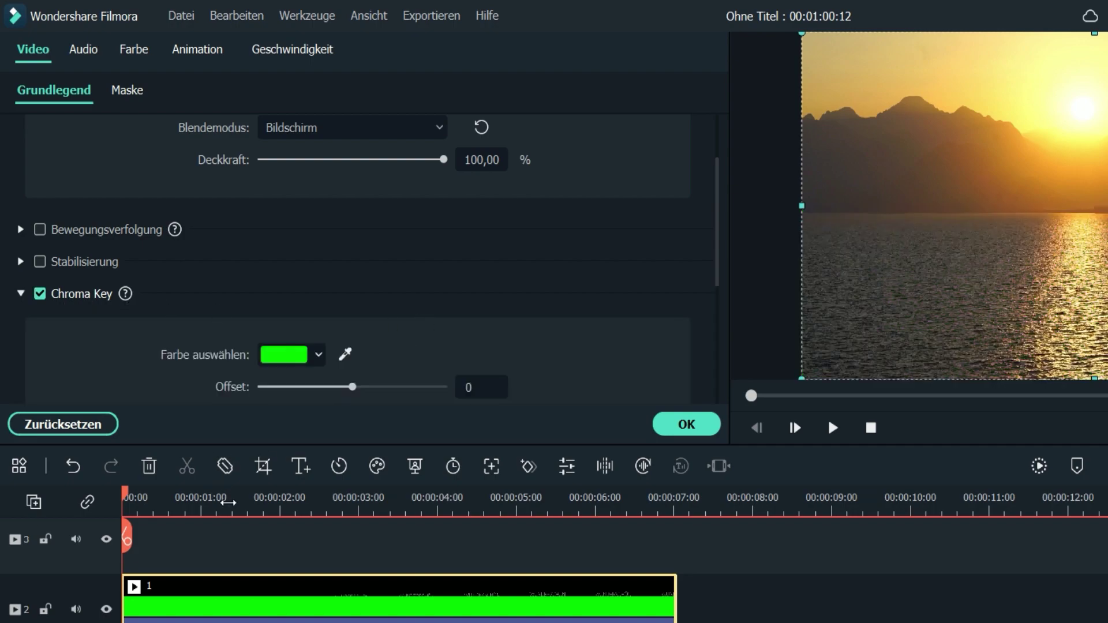
Move clip 1 slightly down at 00:00:05:01 so the WUNDERSCHÖN title sits on the horizon
{"action": "left_click_drag", "start_coordinate": [238, 499], "coordinate": [632, 465]}
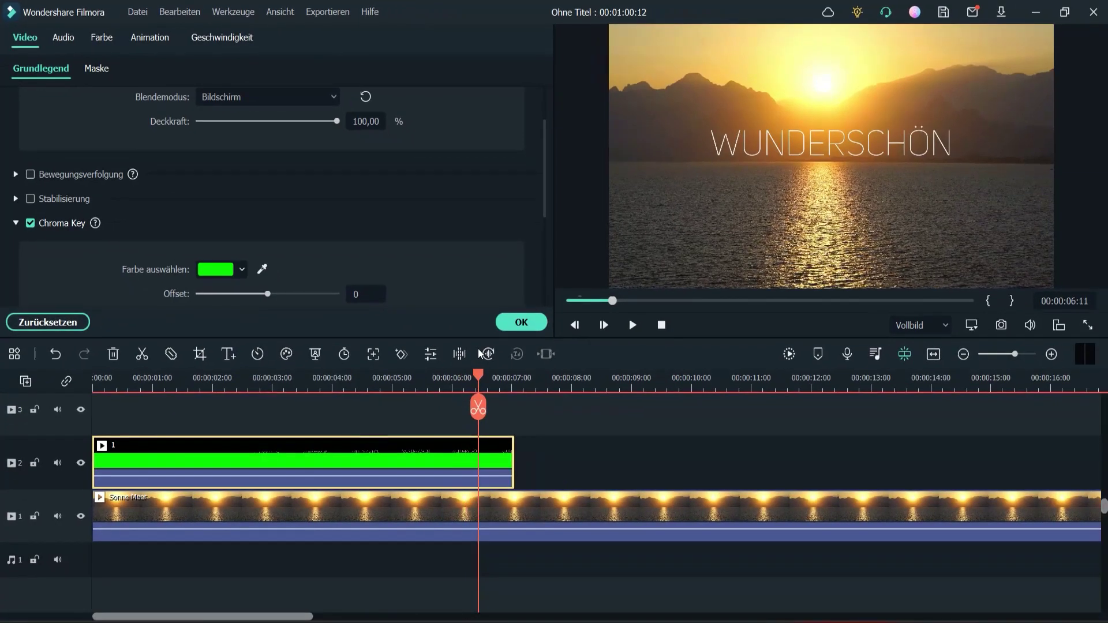
{"action": "left_click_drag", "start_coordinate": [479, 353], "coordinate": [393, 360]}
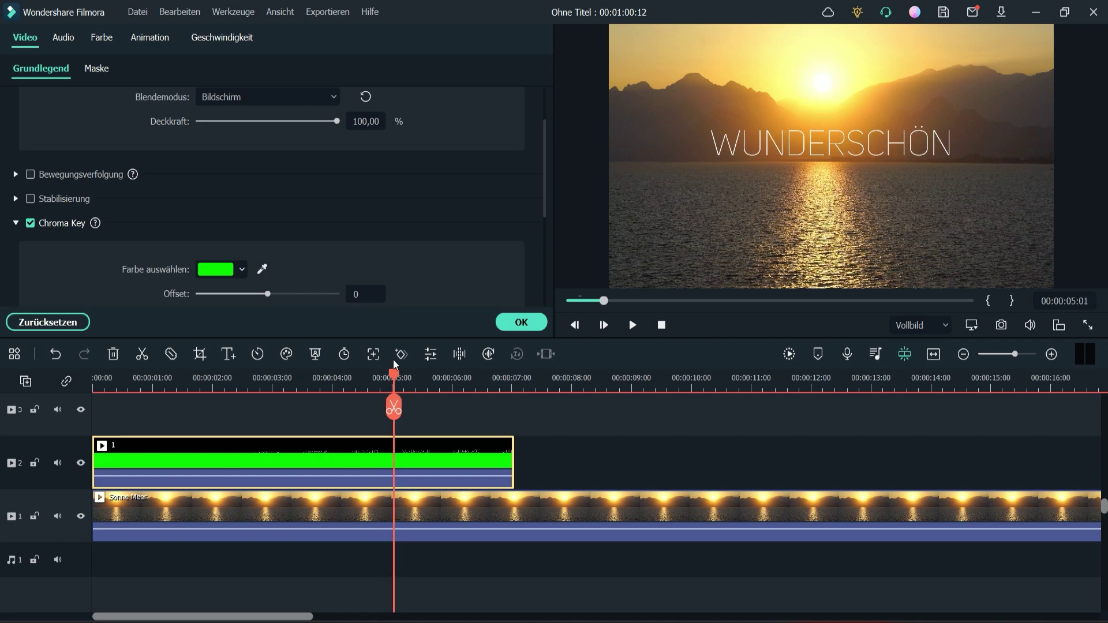
{"action": "left_click", "coordinate": [776, 154]}
{"action": "left_click_drag", "start_coordinate": [773, 142], "coordinate": [773, 151]}
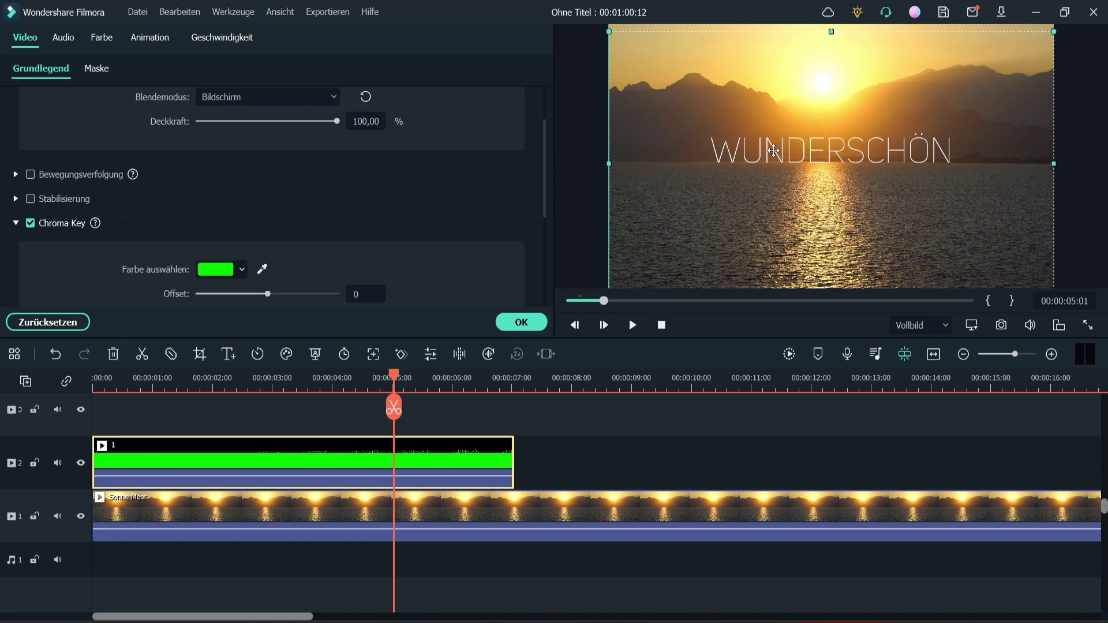
{"action": "left_click_drag", "start_coordinate": [773, 151], "coordinate": [773, 150]}
Lock video tracks 1 and 2 and place clip 2 at the start of video track 3
{"action": "left_click", "coordinate": [33, 516]}
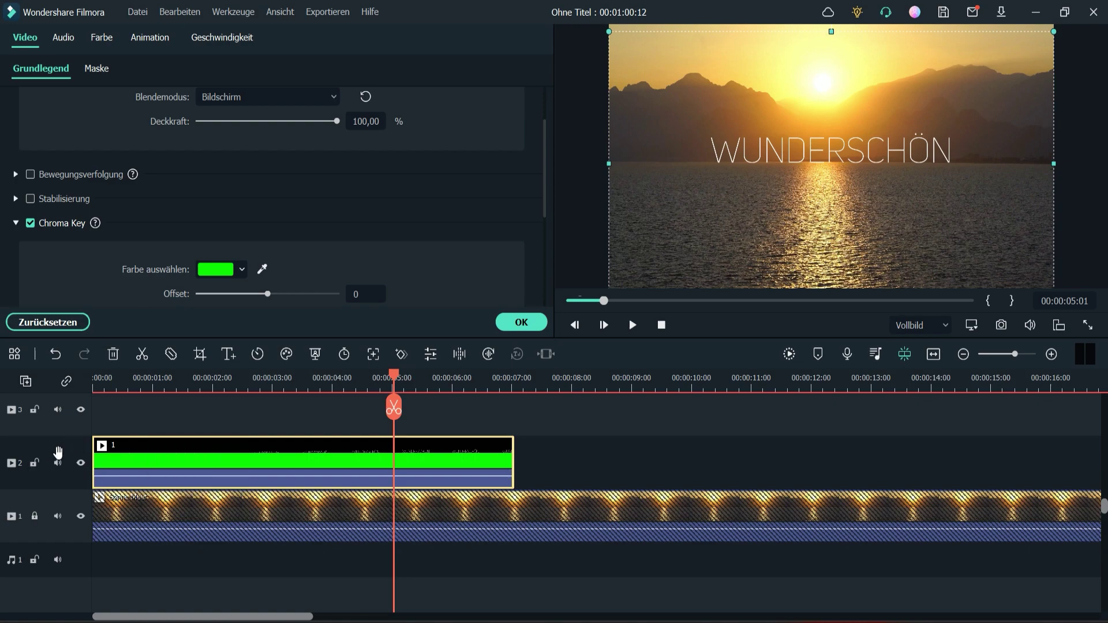
{"action": "left_click", "coordinate": [36, 464]}
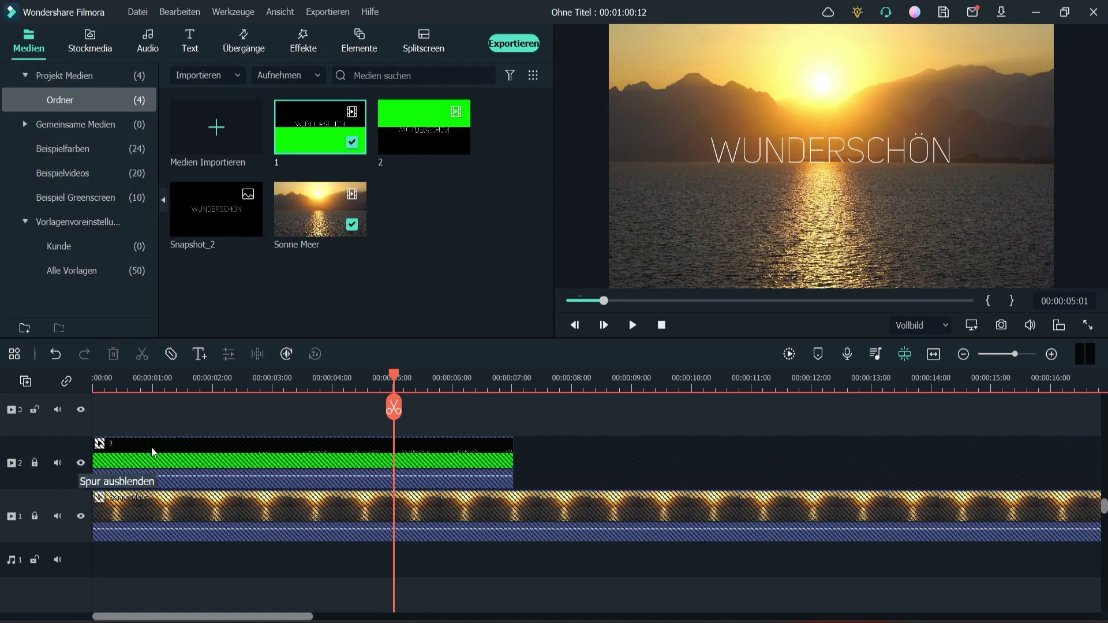
{"action": "left_click_drag", "start_coordinate": [404, 127], "coordinate": [98, 421]}
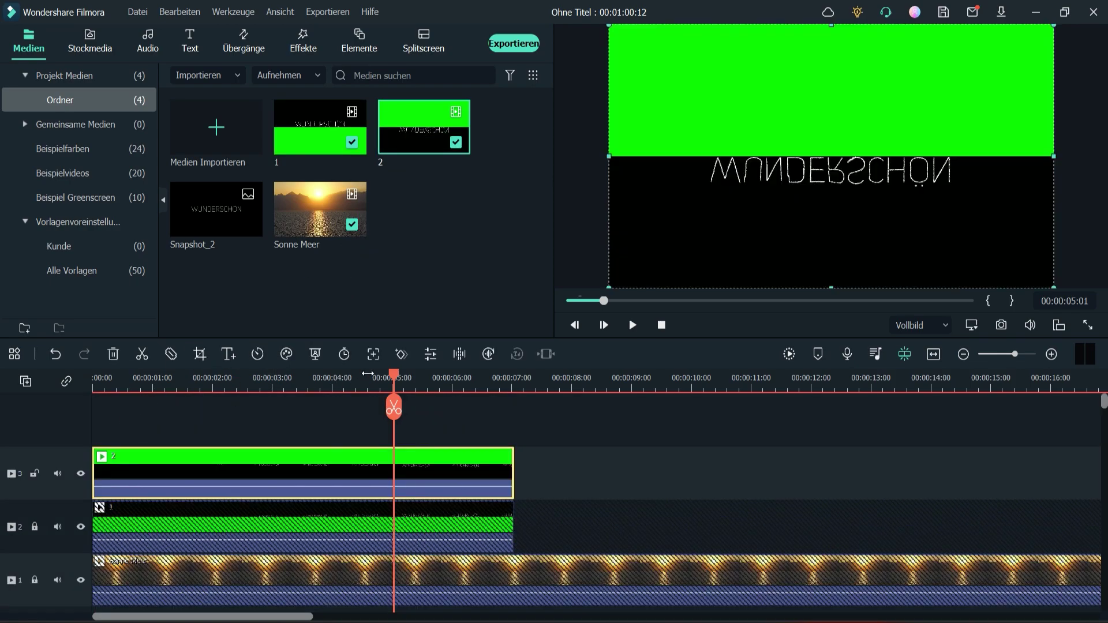
Set clip 2's blend mode to Bildschirm, enable Chroma Key for its green area and apply the settings
{"action": "double_click", "coordinate": [284, 467]}
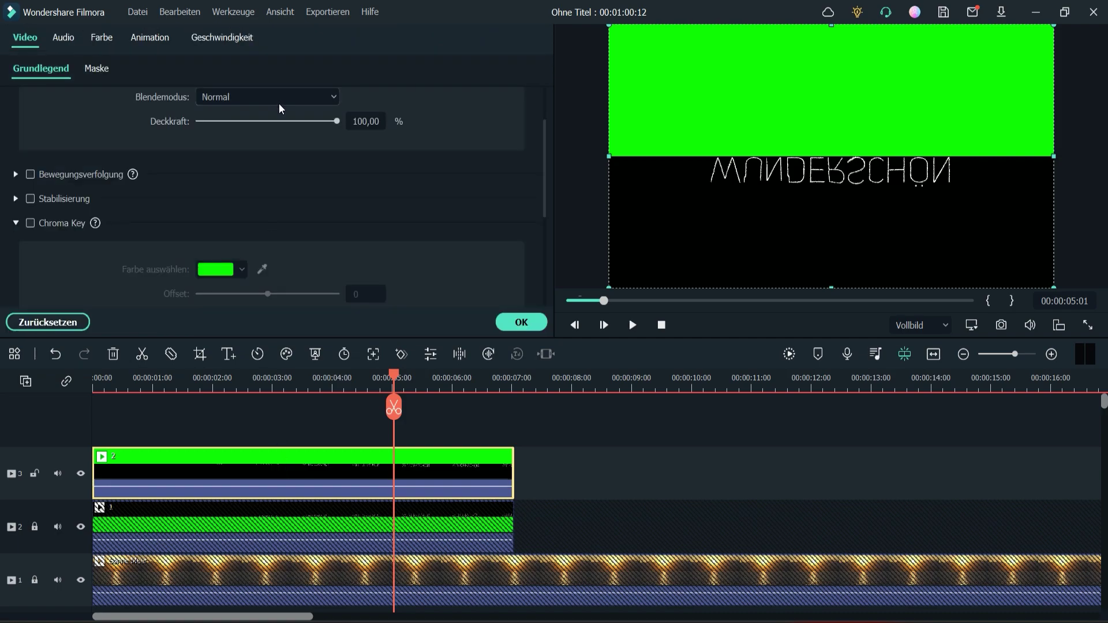
{"action": "left_click", "coordinate": [278, 97]}
{"action": "left_click", "coordinate": [248, 271]}
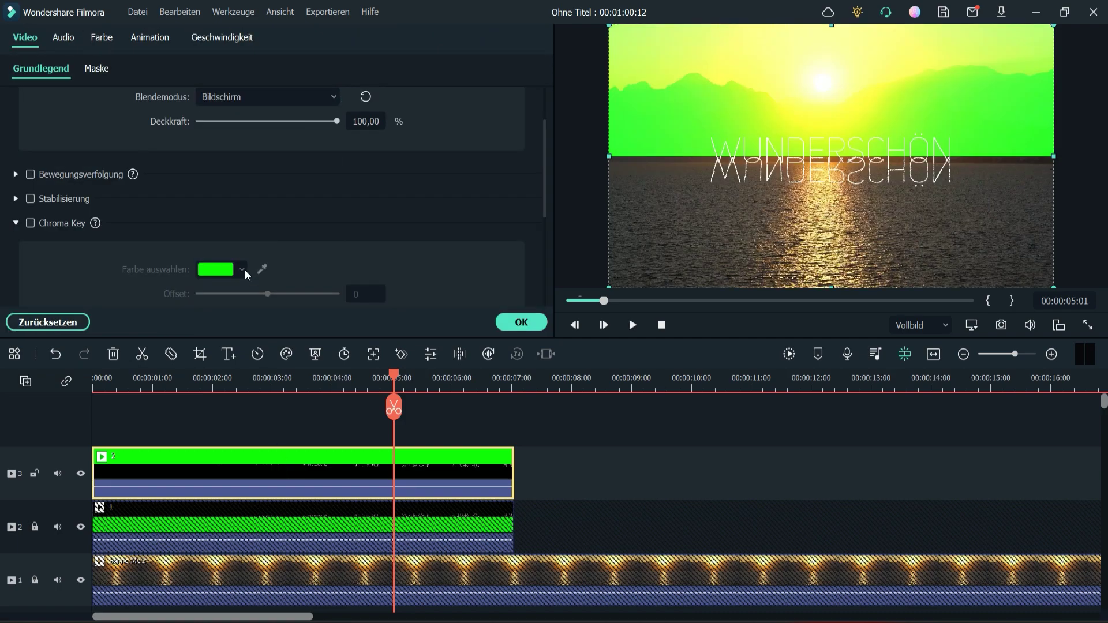
{"action": "left_click", "coordinate": [30, 223]}
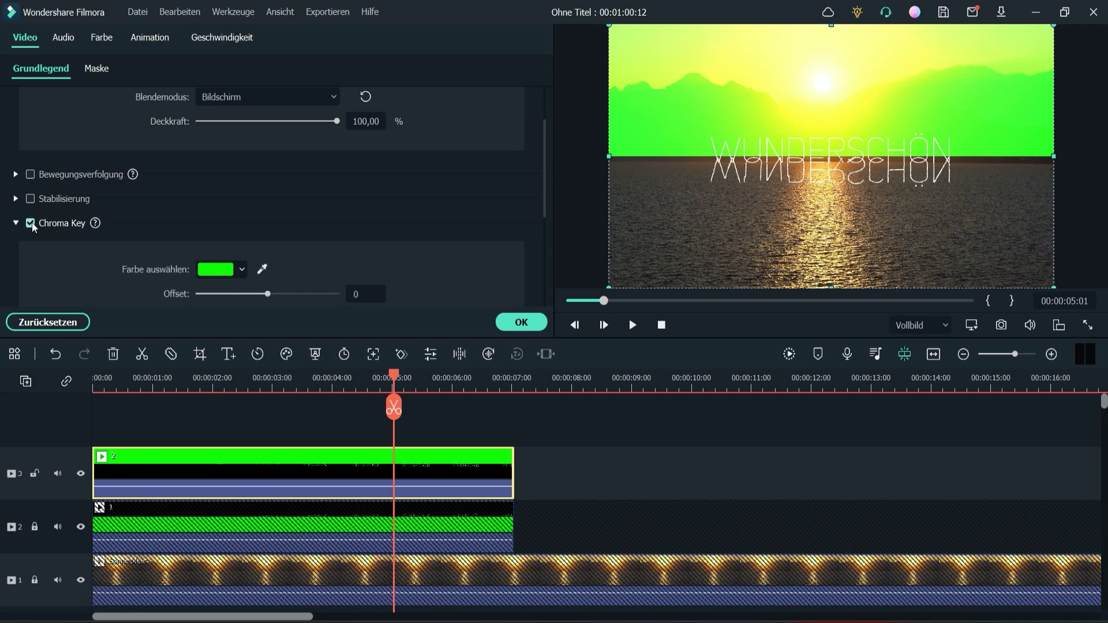
{"action": "left_click", "coordinate": [522, 324]}
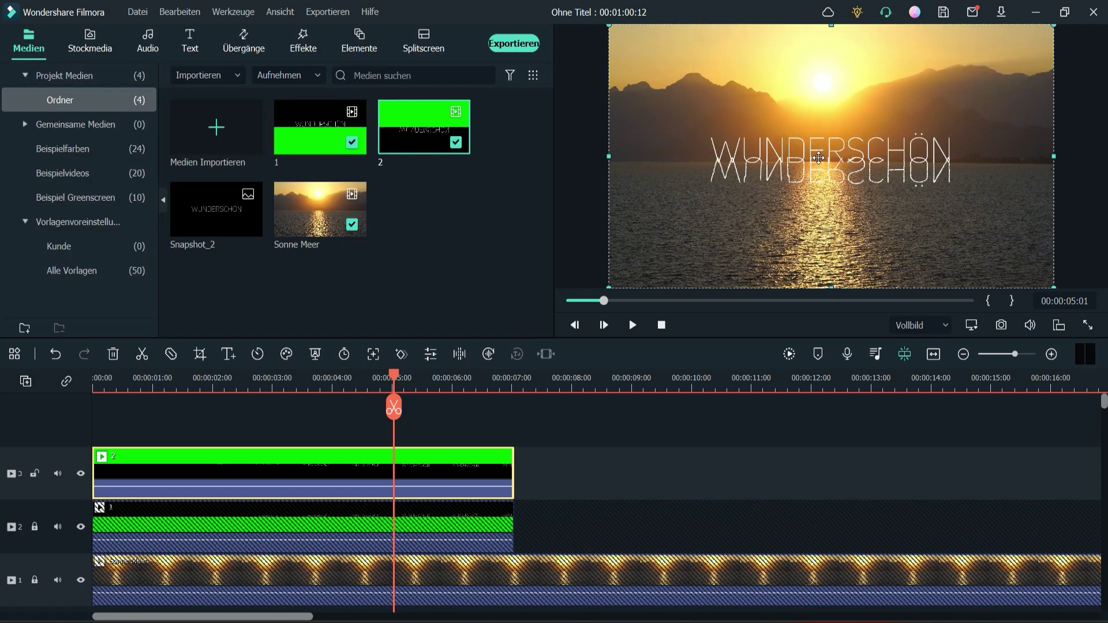
Move clip 2 down so the mirrored text begins at the horizon, check the early frames and unlock video tracks 1 and 2
{"action": "left_click_drag", "start_coordinate": [818, 157], "coordinate": [811, 177]}
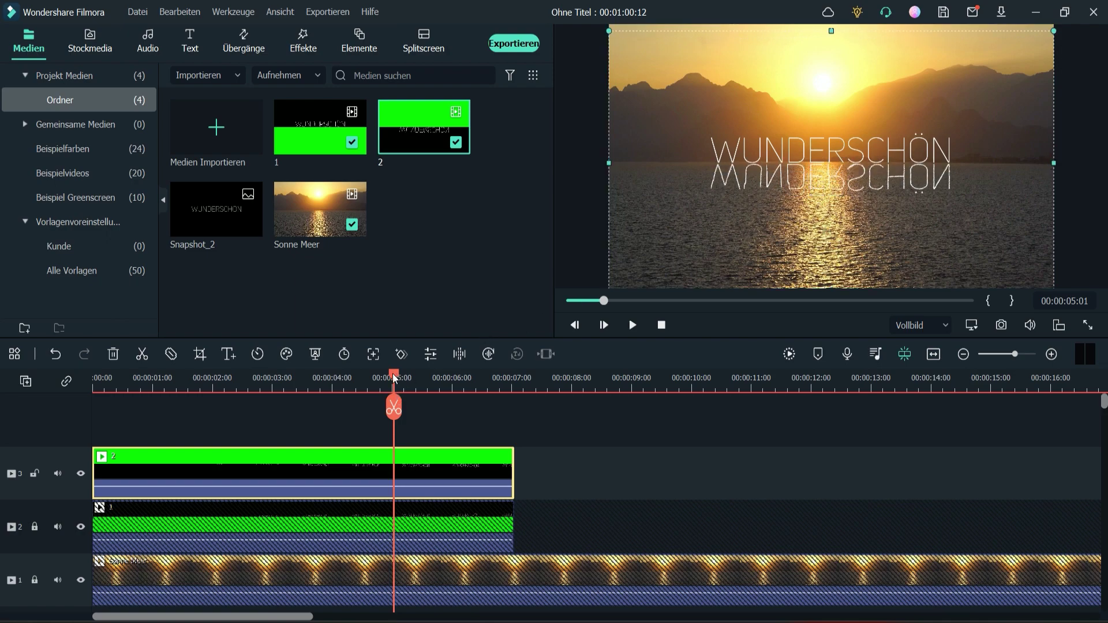
{"action": "left_click_drag", "start_coordinate": [392, 373], "coordinate": [109, 405]}
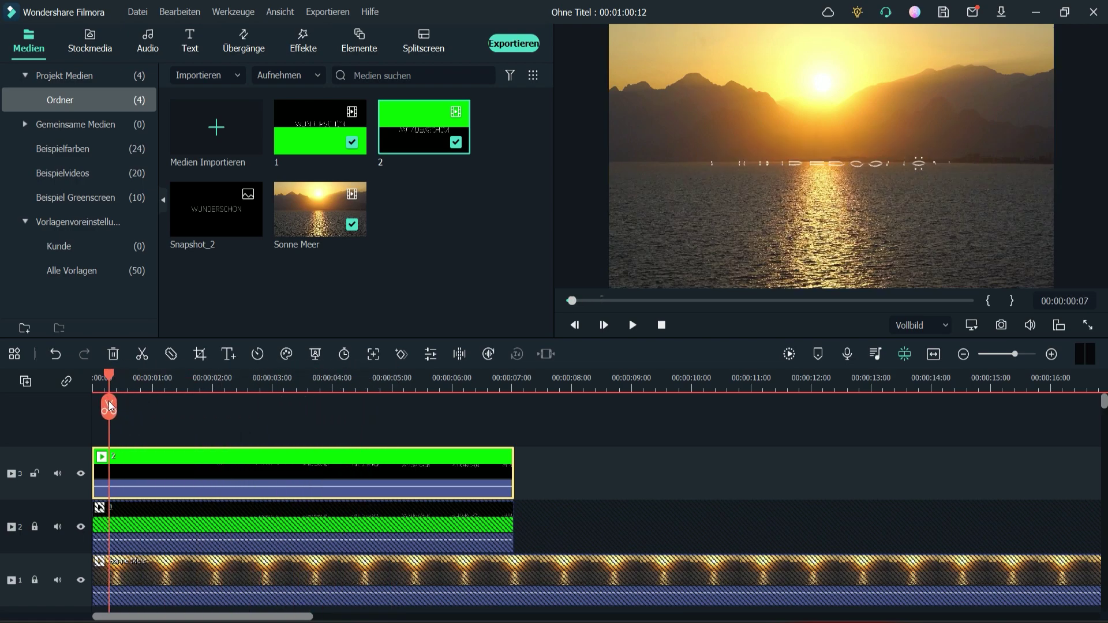
{"action": "left_click", "coordinate": [34, 527]}
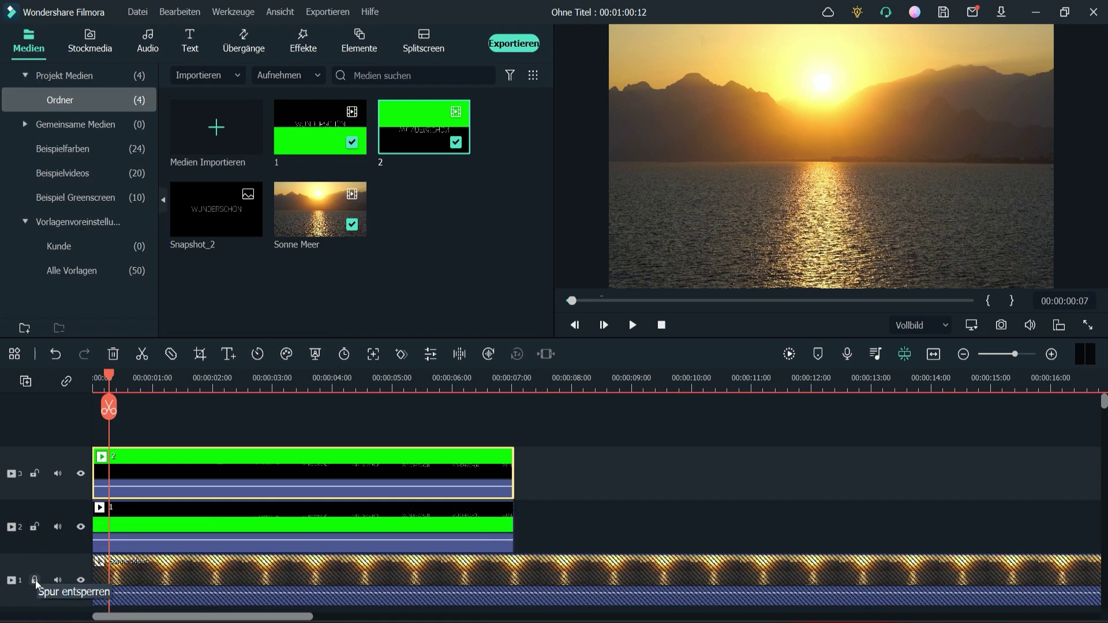
{"action": "left_click", "coordinate": [34, 580]}
Play the composite from the start, split Sonne Meer at 00:00:07:01 where the title clips end and delete the remainder
{"action": "left_click_drag", "start_coordinate": [109, 375], "coordinate": [67, 372]}
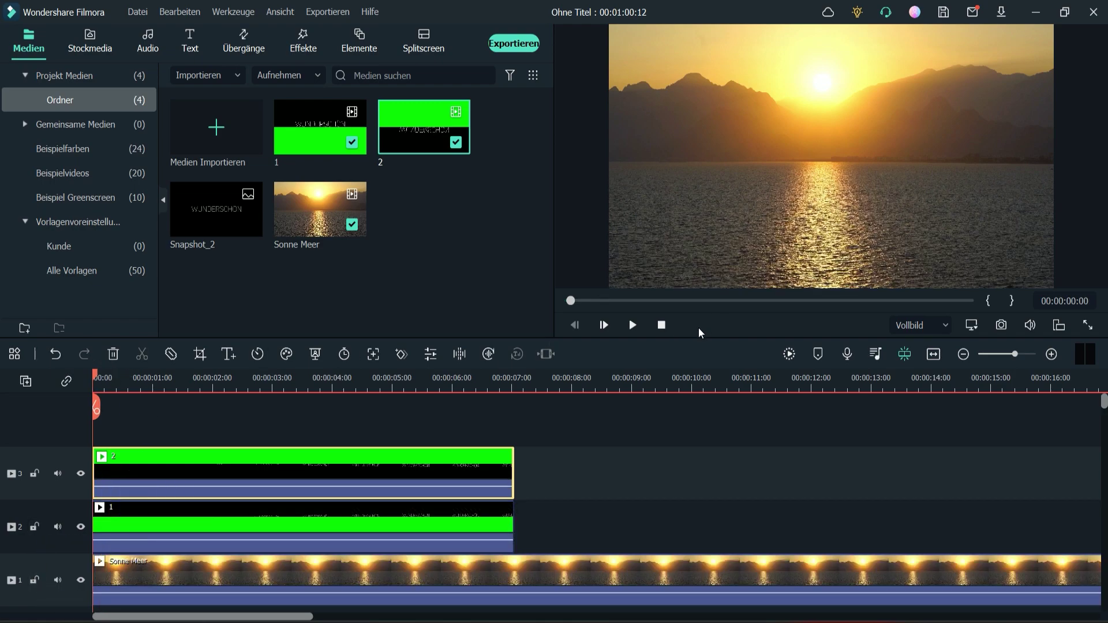
{"action": "left_click", "coordinate": [632, 325]}
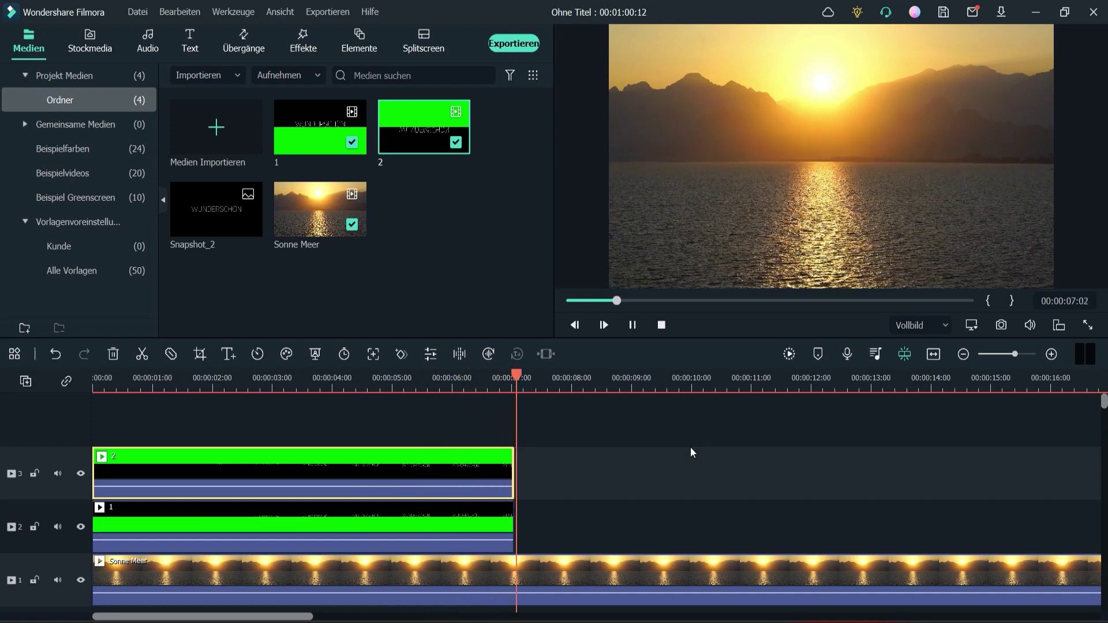
{"action": "left_click", "coordinate": [632, 325]}
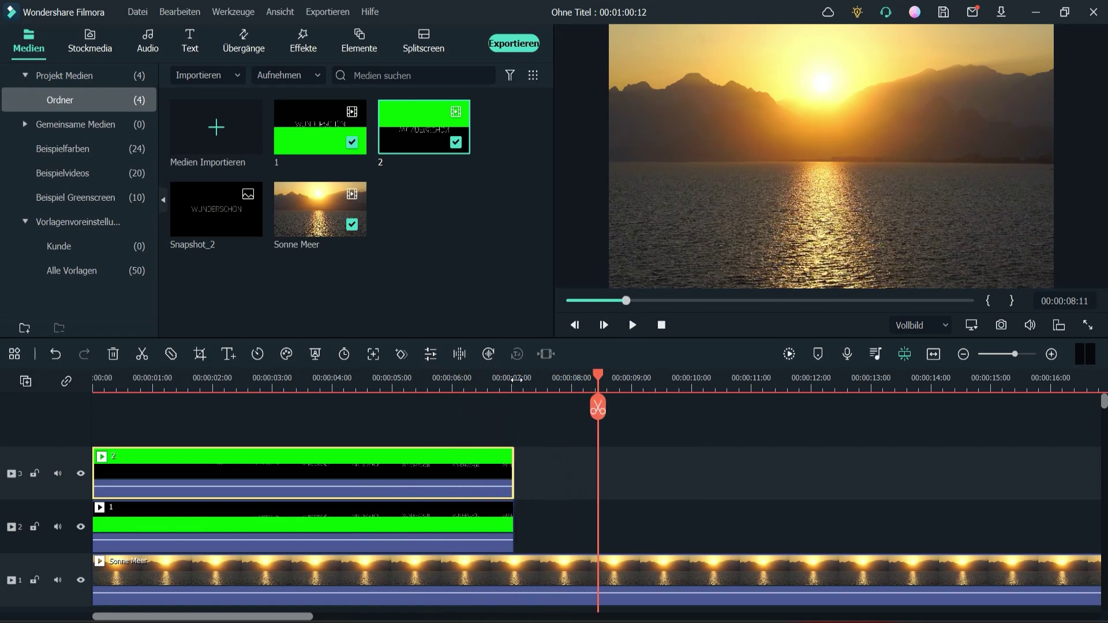
{"action": "left_click", "coordinate": [515, 379]}
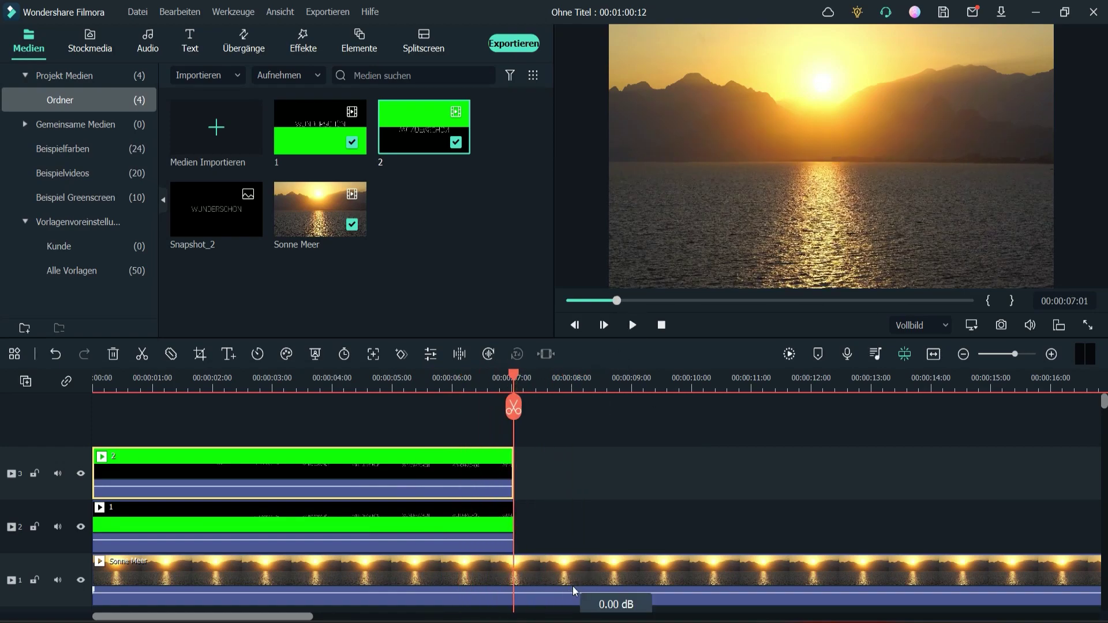
{"action": "left_click", "coordinate": [513, 407]}
{"action": "key", "text": "Delete"}
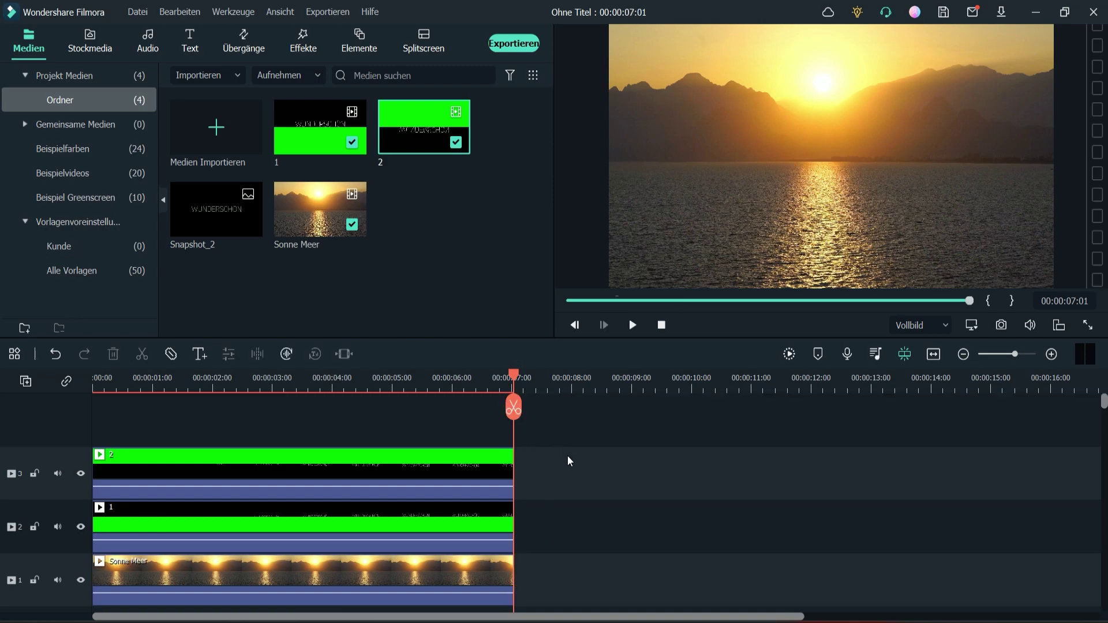
Inspect the title and its reflection around 00:00:05:12 and play the finished composite from the start
{"action": "left_click", "coordinate": [428, 376]}
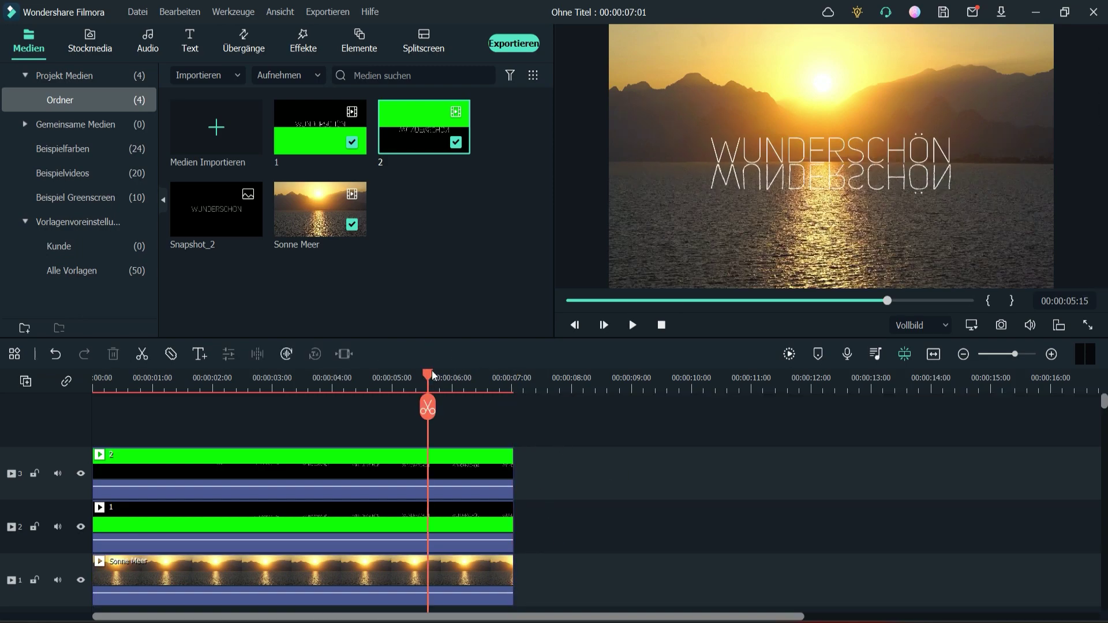
{"action": "mouse_move", "coordinate": [428, 375]}
{"action": "left_mouse_down"}
{"action": "mouse_move", "coordinate": [513, 380]}
{"action": "mouse_move", "coordinate": [404, 381]}
{"action": "mouse_move", "coordinate": [435, 380]}
{"action": "mouse_move", "coordinate": [423, 379]}
{"action": "left_mouse_up"}
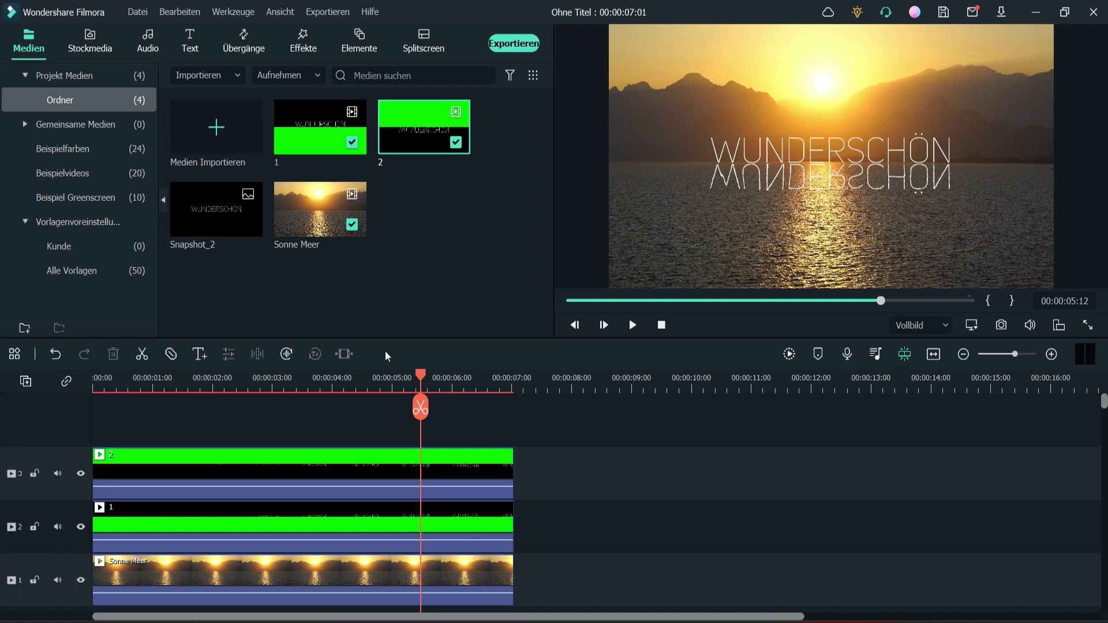
{"action": "left_click_drag", "start_coordinate": [421, 380], "coordinate": [7, 382]}
{"action": "left_click", "coordinate": [632, 325]}
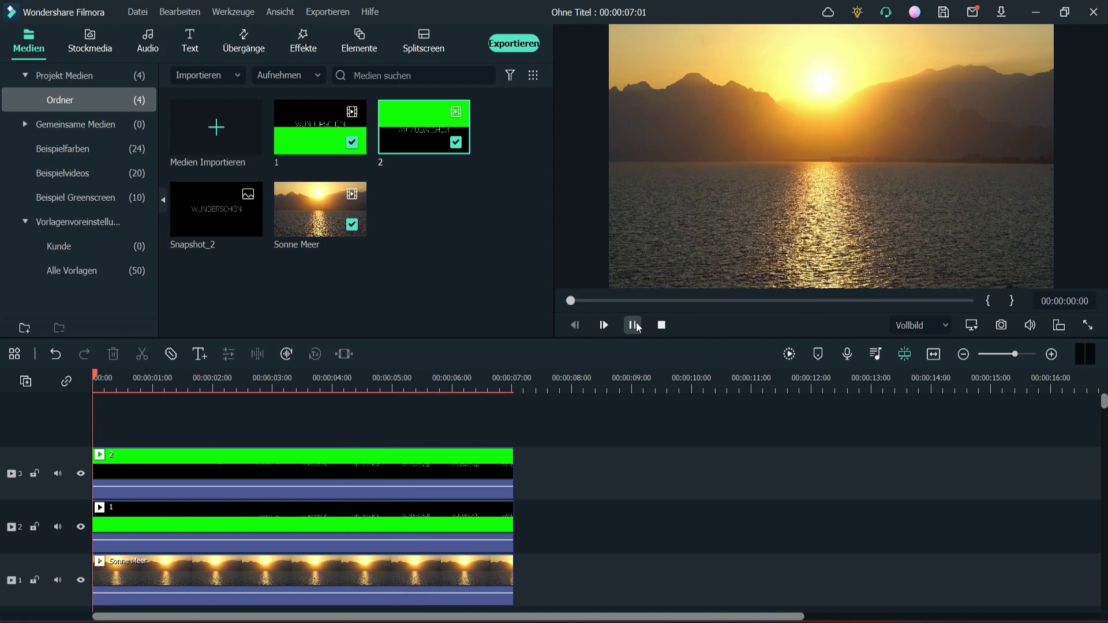